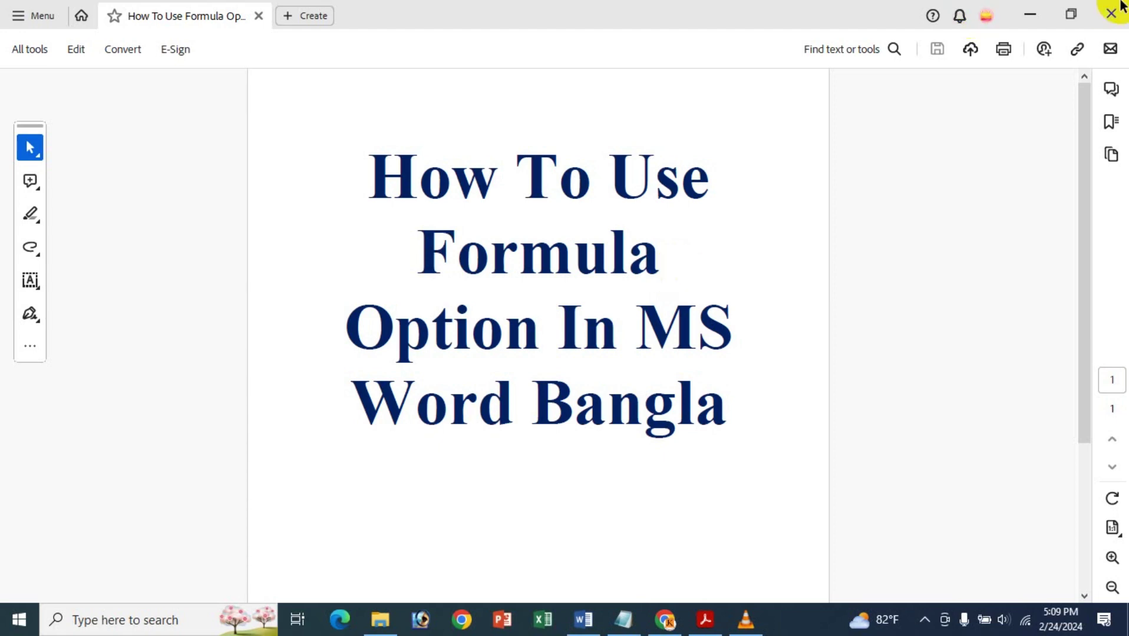
Switch to the blank Word document and insert a table with 8 columns and 7 rows
left_click(1041, 15)
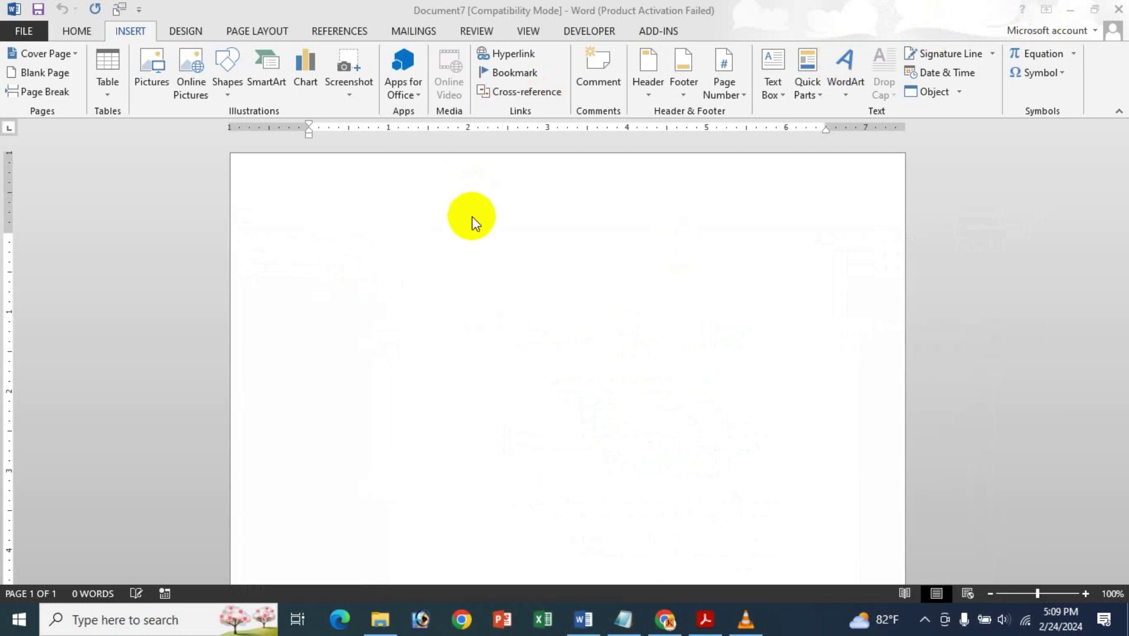
left_click(301, 225)
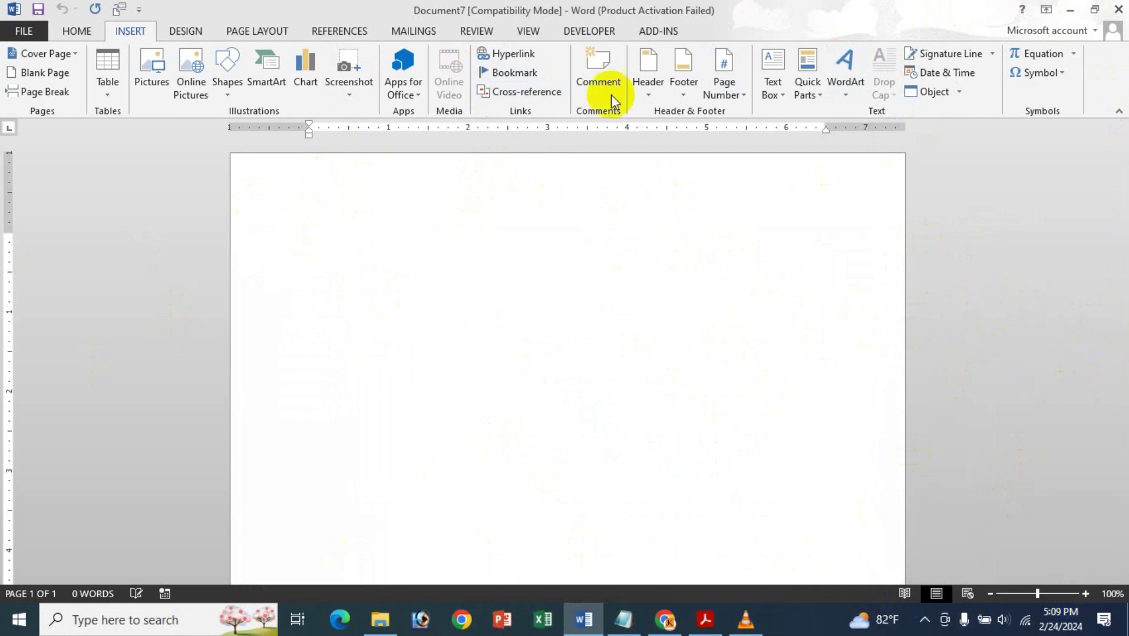
left_click(106, 73)
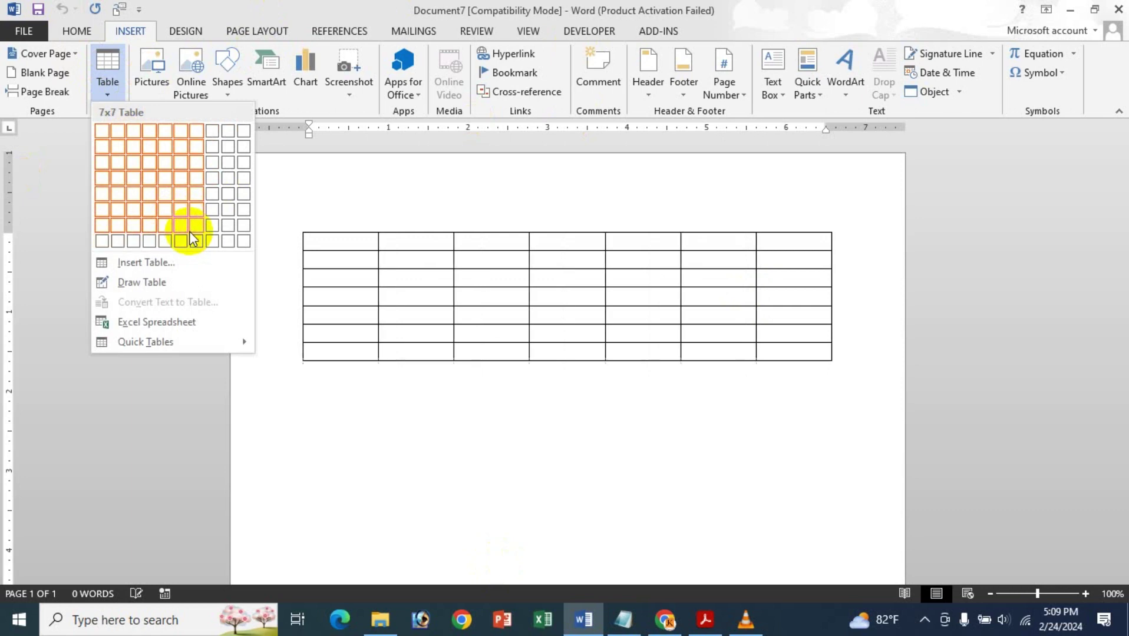
left_click(215, 230)
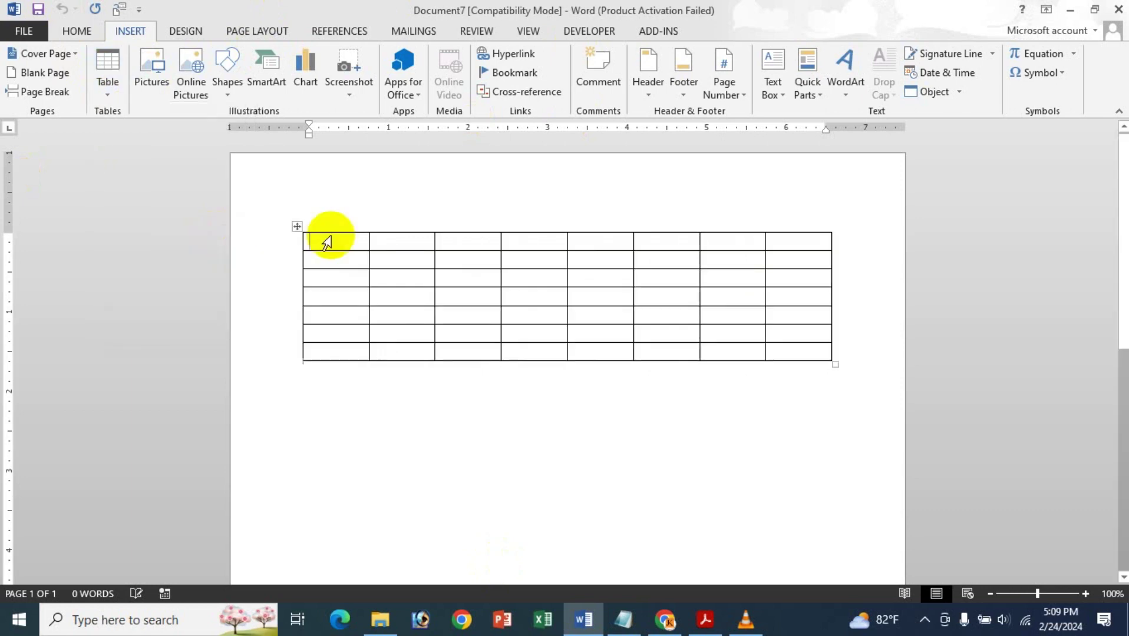
Fill the table's second row with 10, 20, 30, 40 and 50, starting in the second column
left_click(395, 256)
type("10")
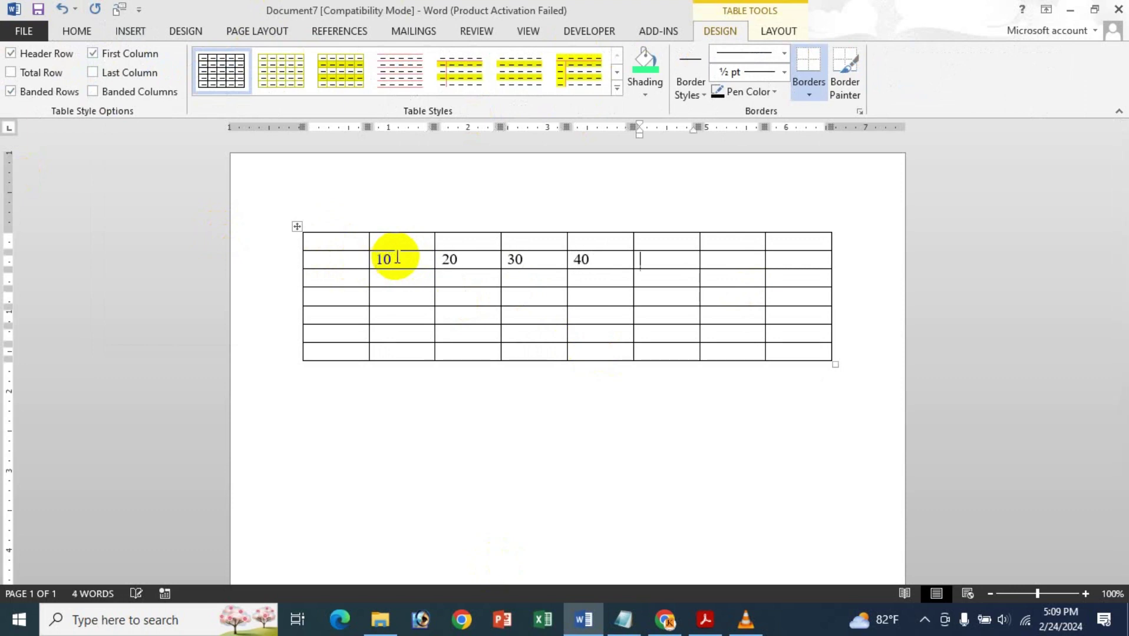
left_click(527, 283)
Copy the five numbers of the second row into the same columns of the four rows below
left_click_drag(378, 258, 698, 267)
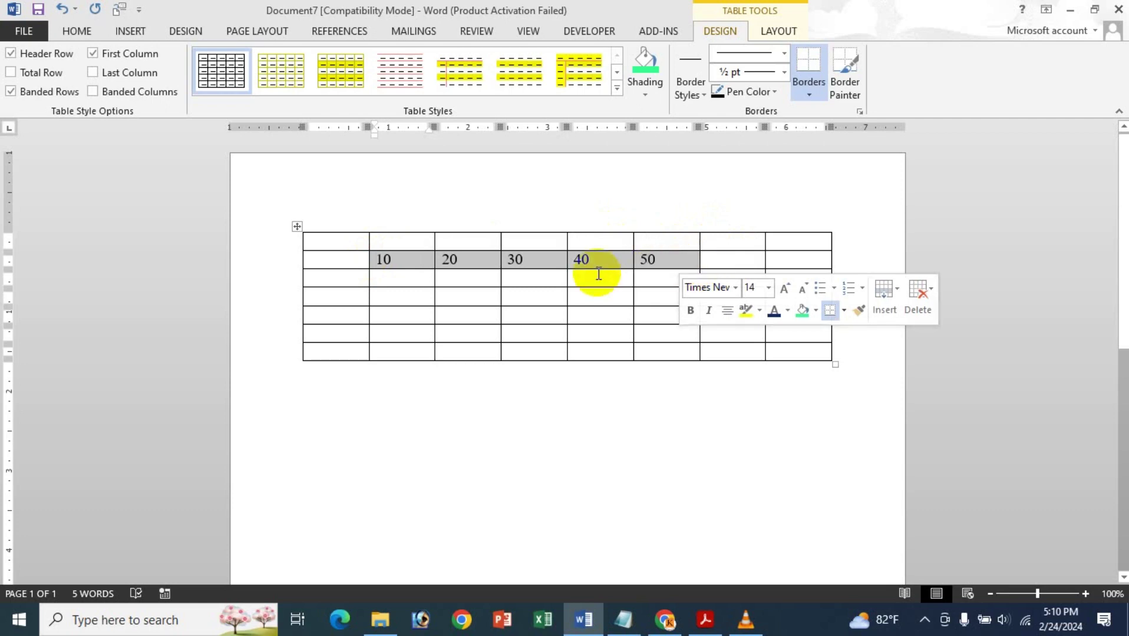
key("ctrl+c")
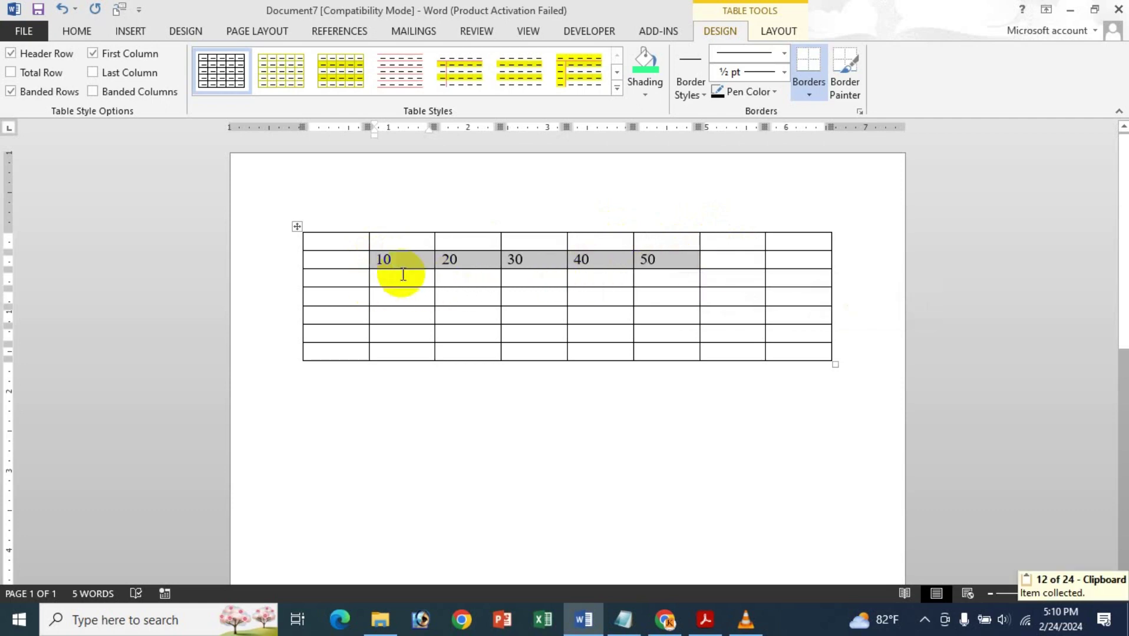
left_click_drag(399, 277, 659, 330)
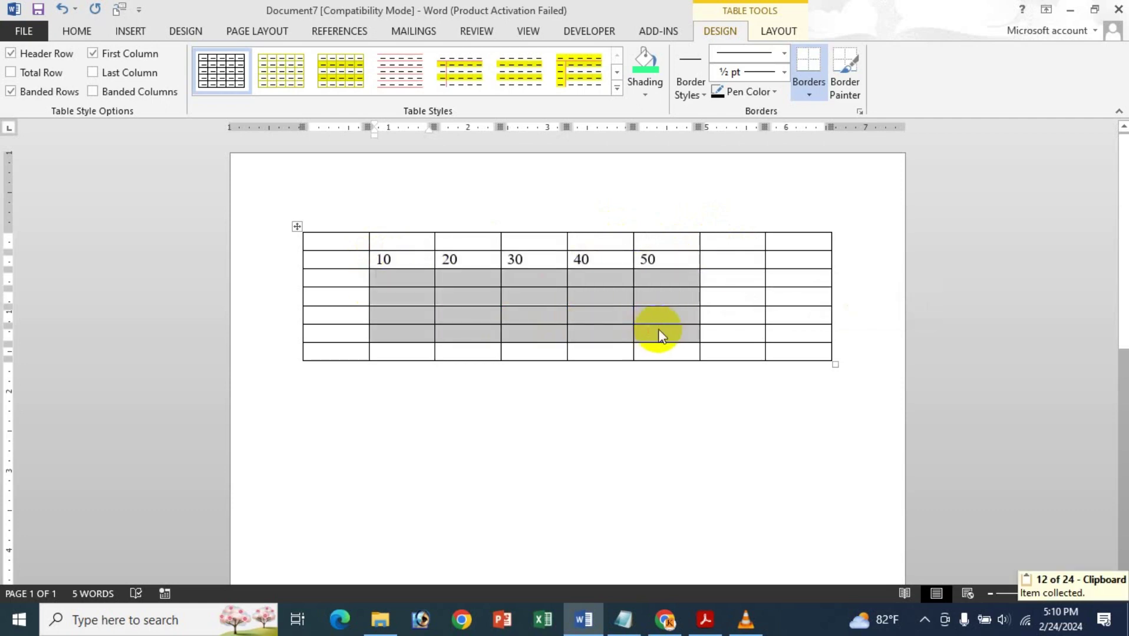
key("ctrl+v")
left_click(781, 294)
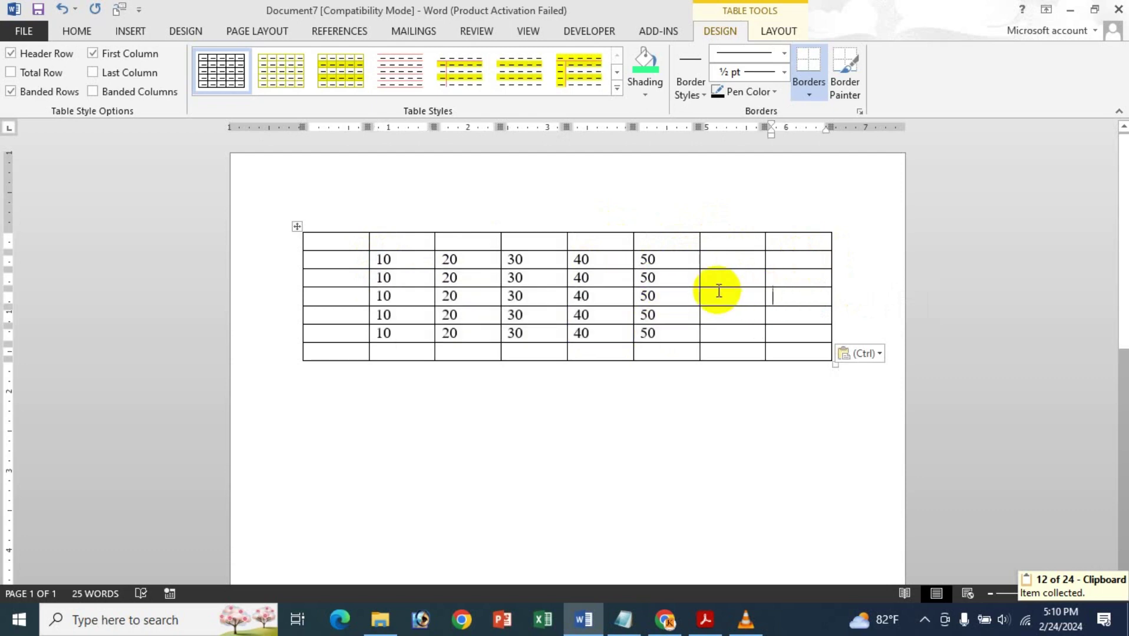
In the third number row, set the fifth value to 54, the third to 4, the second to 87 and the first to 77
left_click_drag(668, 297, 640, 299)
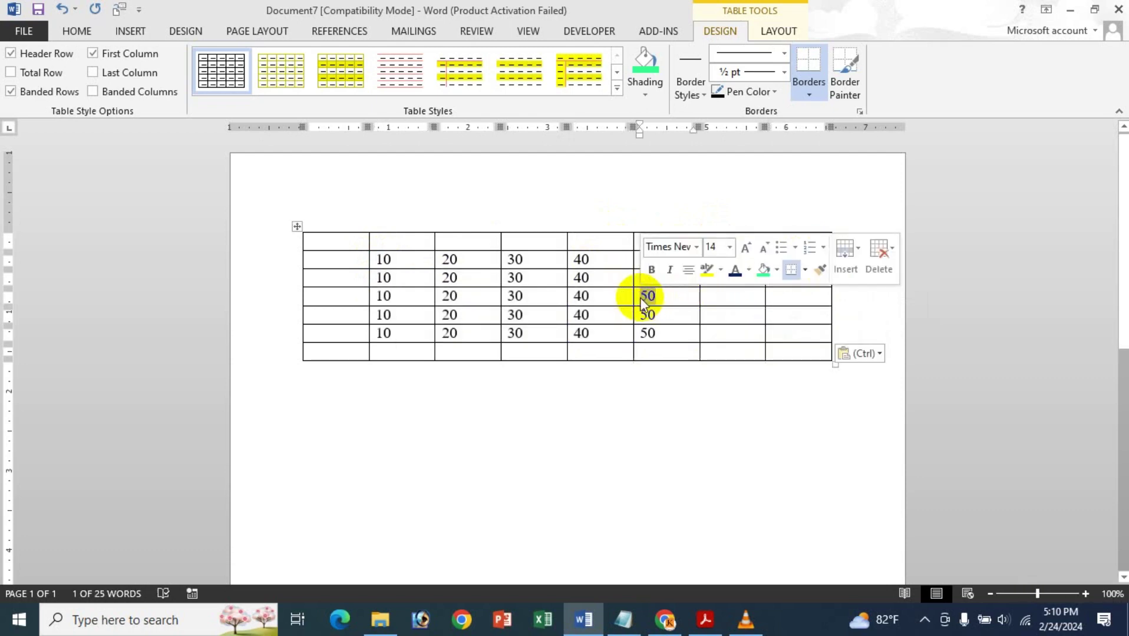
type("54")
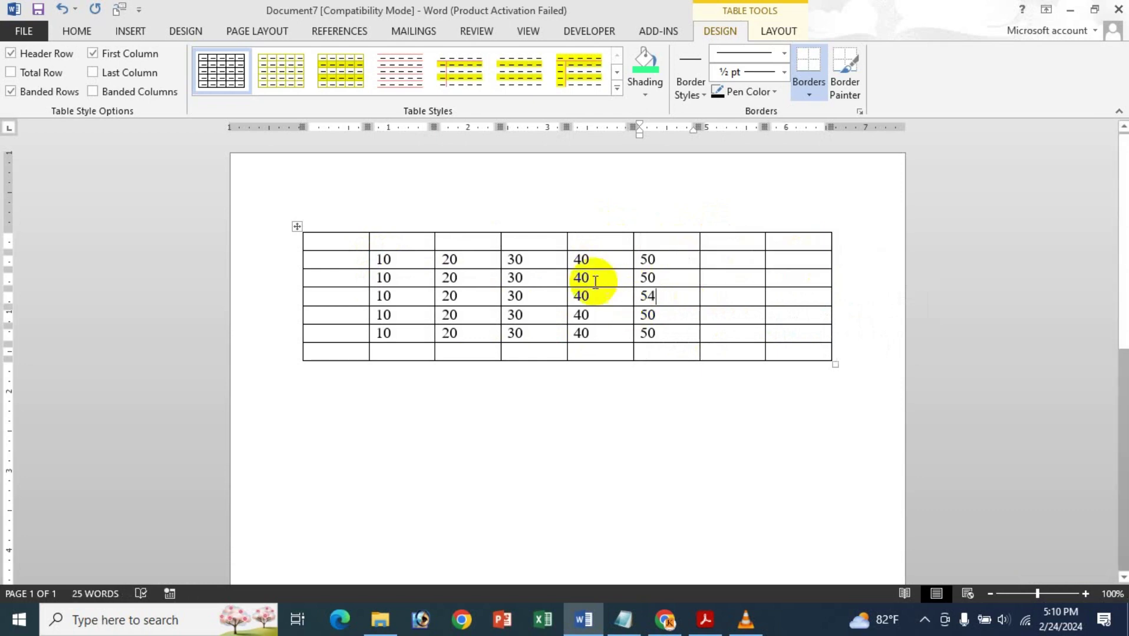
left_click_drag(613, 301, 567, 305)
type("4")
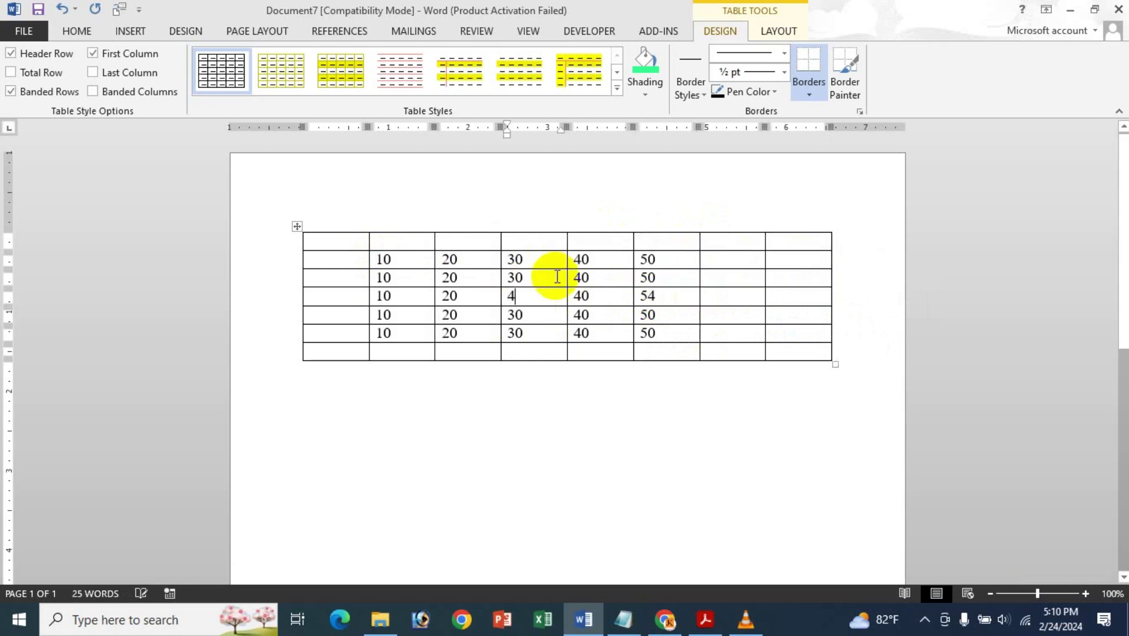
left_click_drag(457, 295, 369, 301)
type("87")
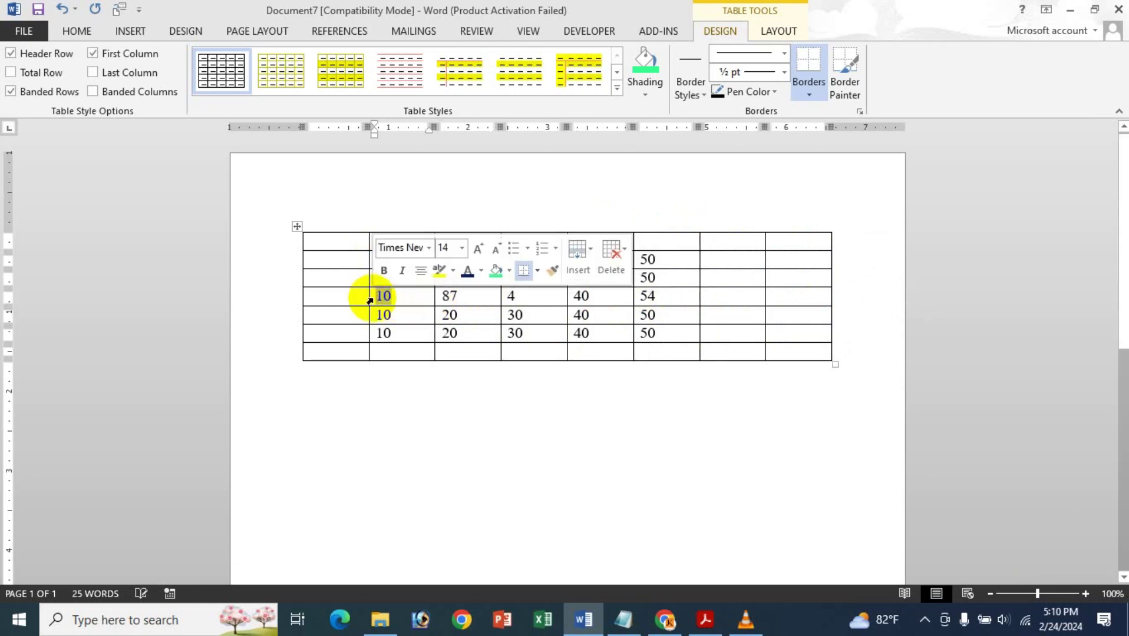
type("77")
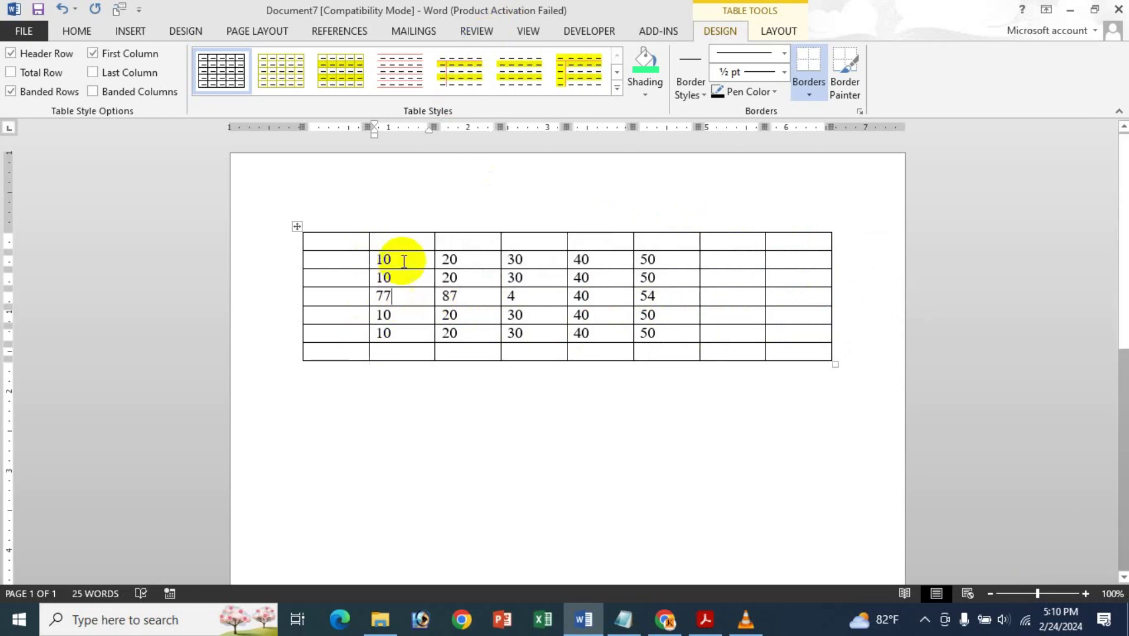
In the second number row, set the second value to 54 and the third value to 50
left_click_drag(444, 283, 436, 286)
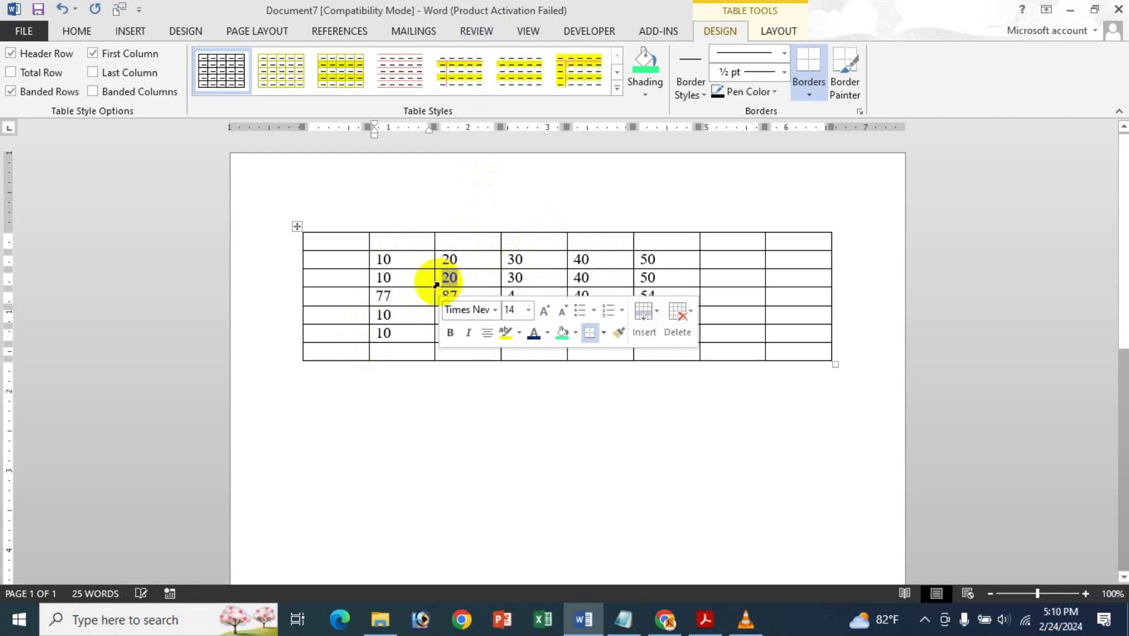
key("BackSpace")
type("1")
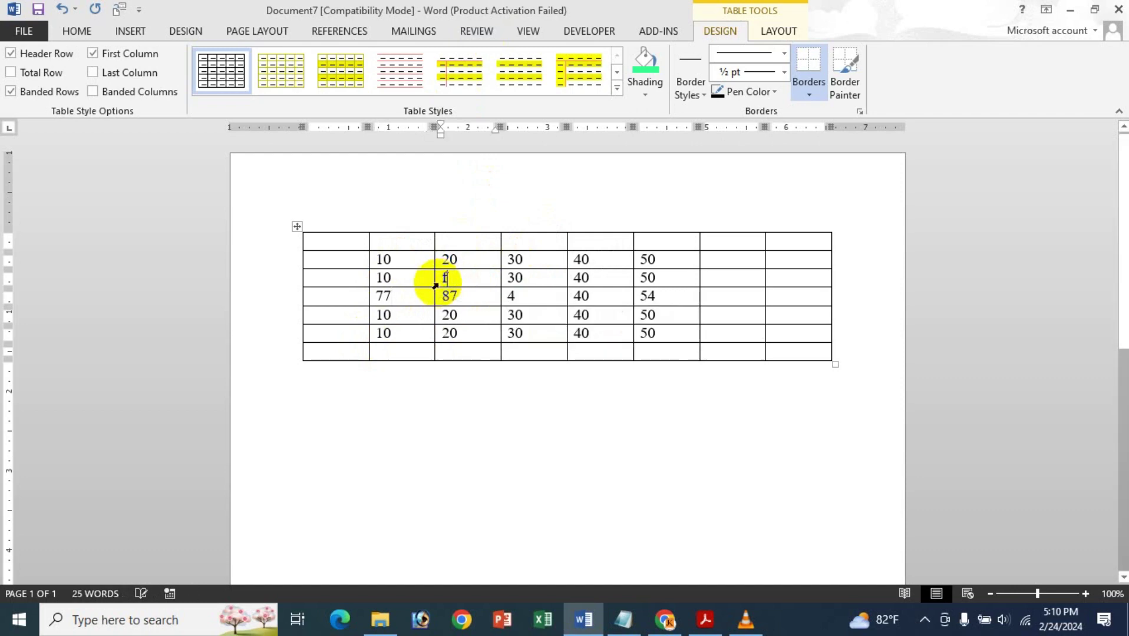
key("BackSpace")
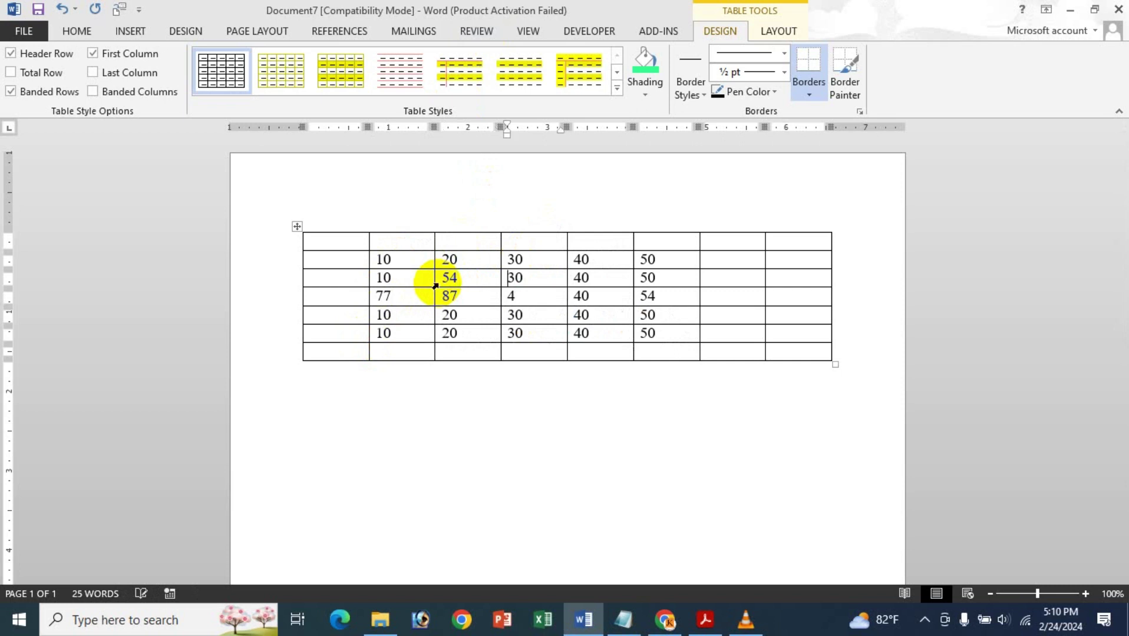
key("shift+Right")
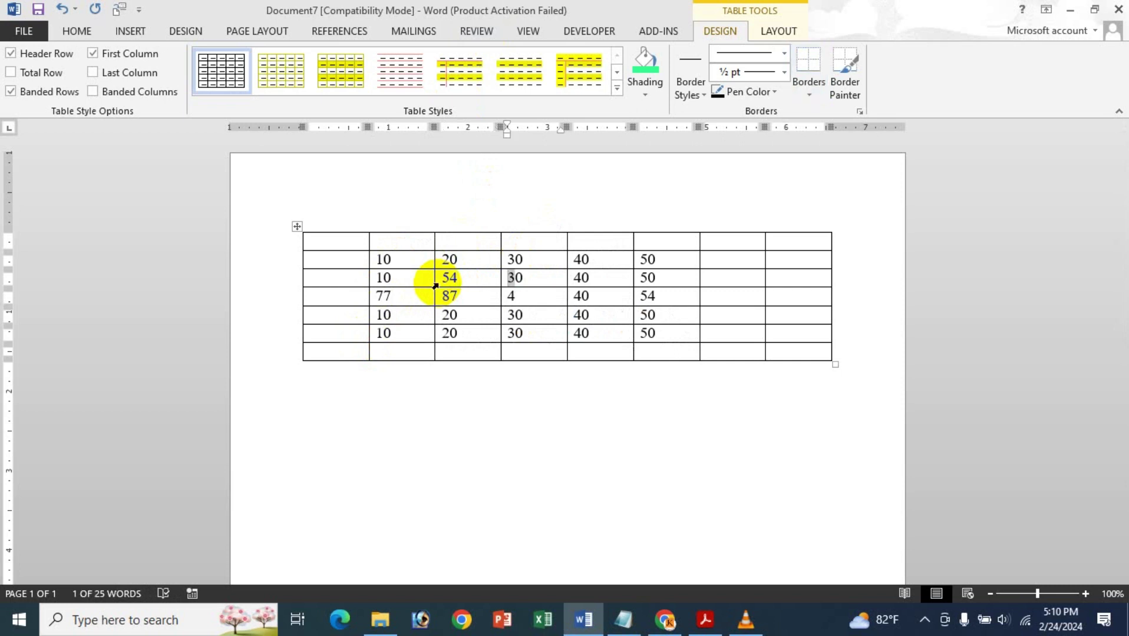
key("shift+Right")
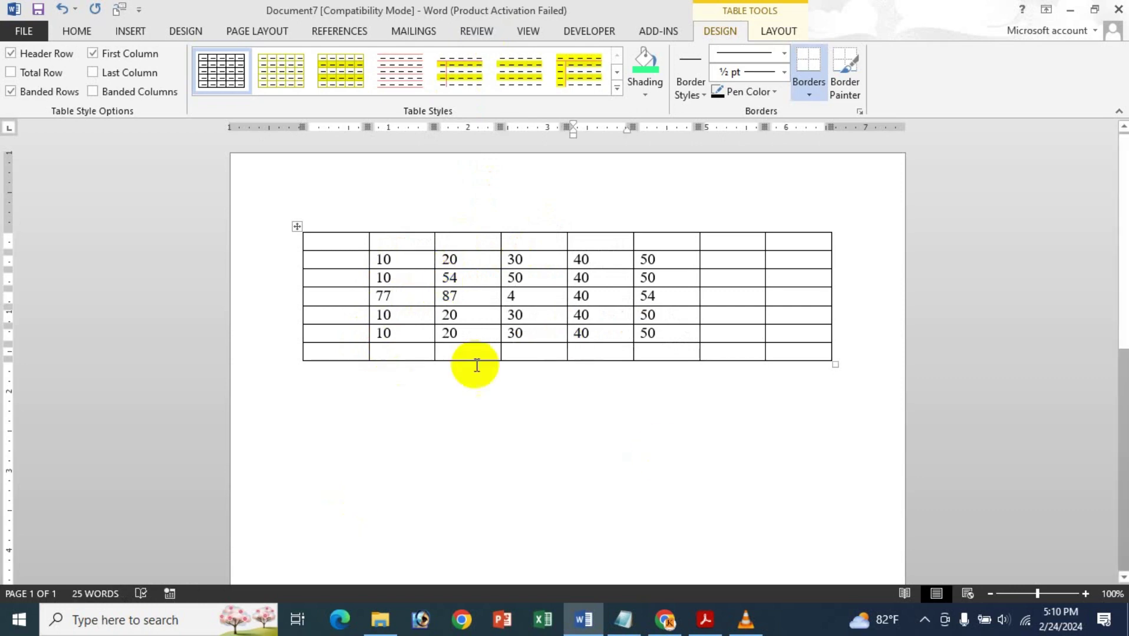
Set the third value in the last number row to 80
left_click_drag(537, 333, 500, 335)
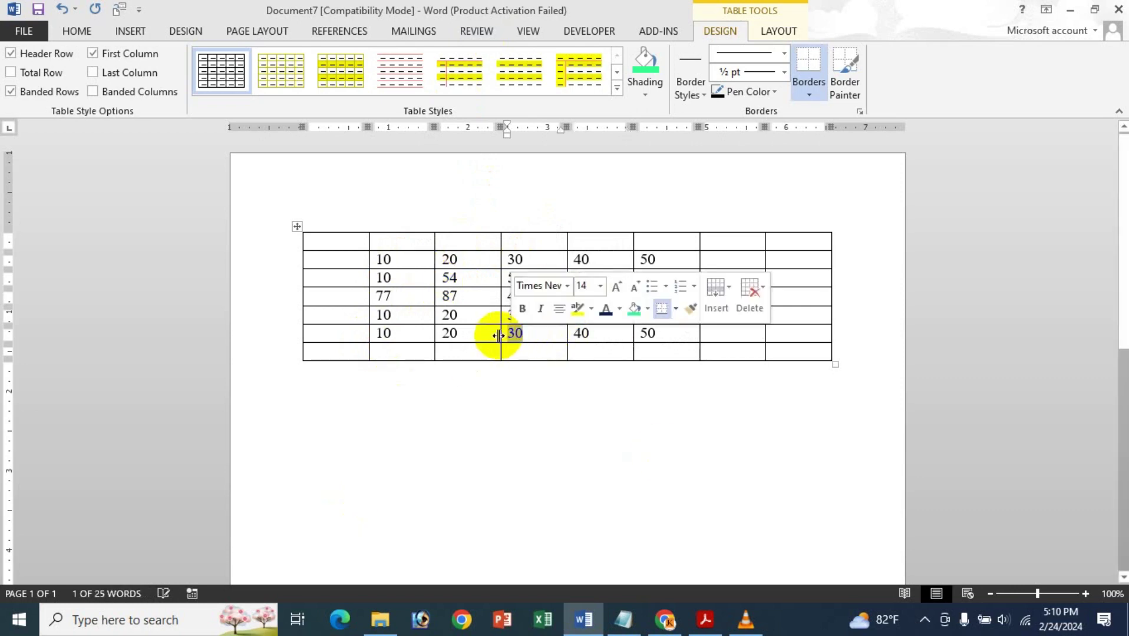
key("Delete")
type("8")
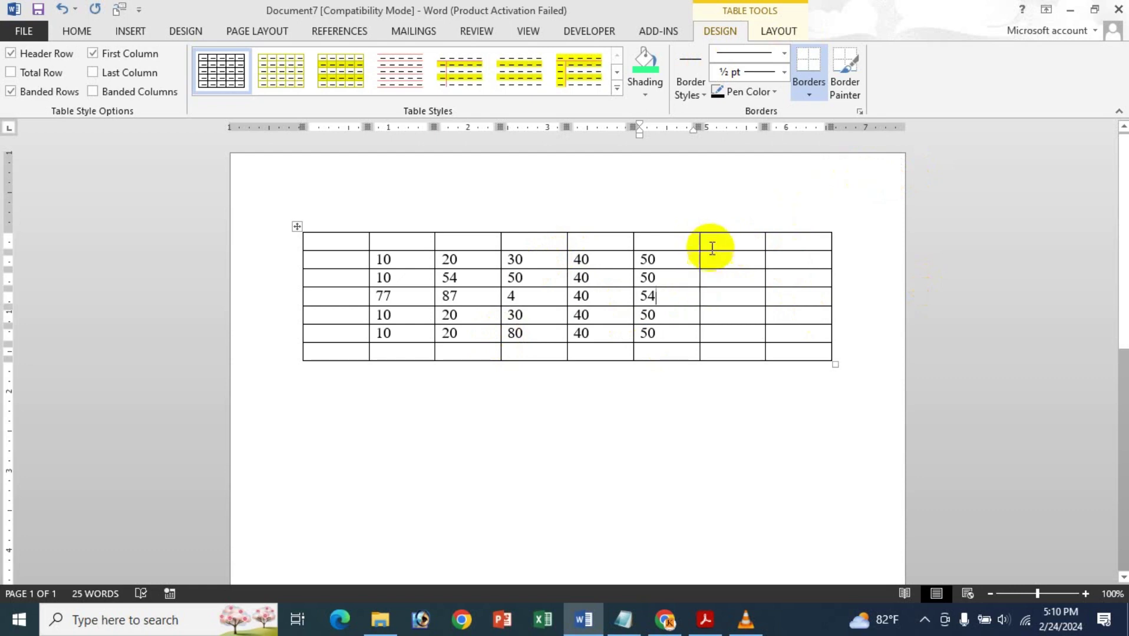
Enter the bold heading Total in the top row's cell above the column following the numbers
left_click_drag(713, 244, 703, 259)
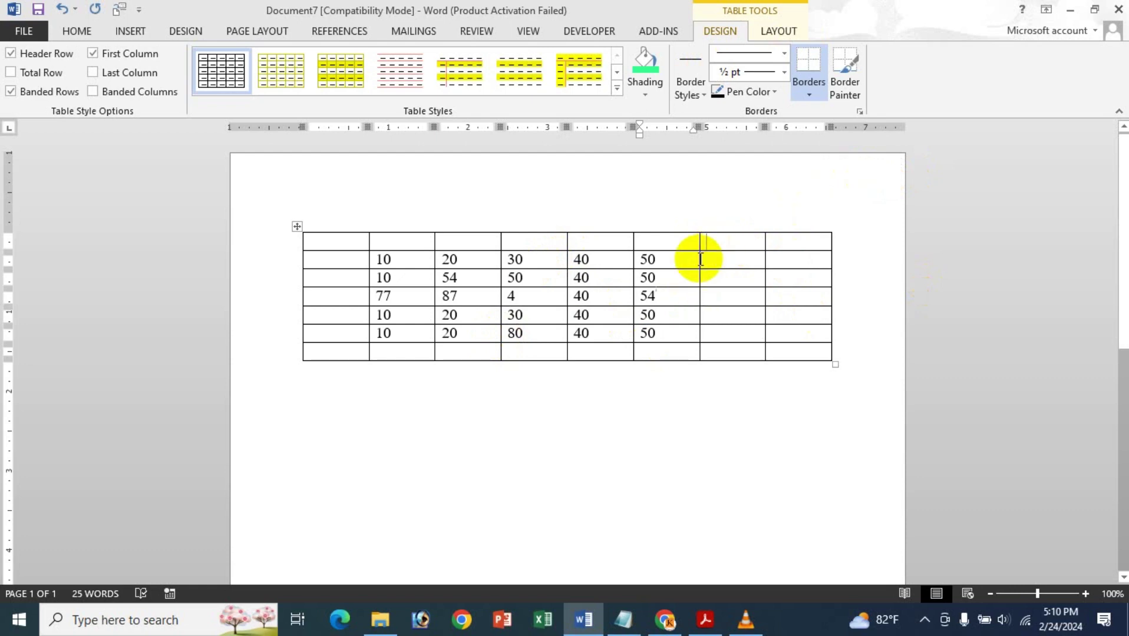
left_click(741, 245)
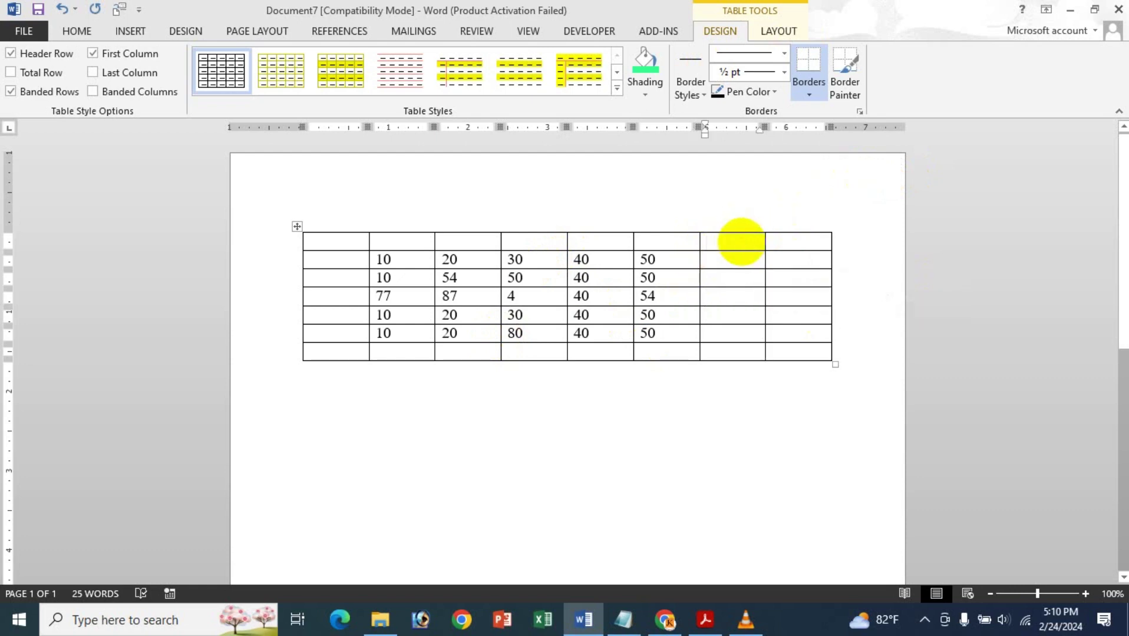
type("Total")
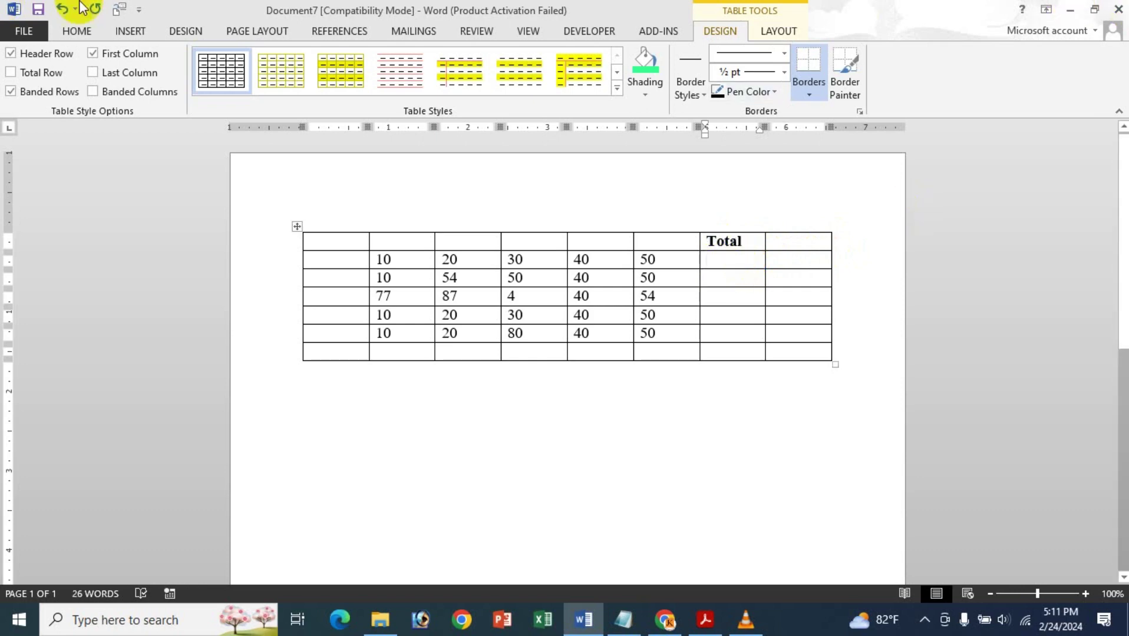
Insert the formula =SUM(LEFT) in the Total column for the first number row and check it against the row's numbers
left_click(786, 35)
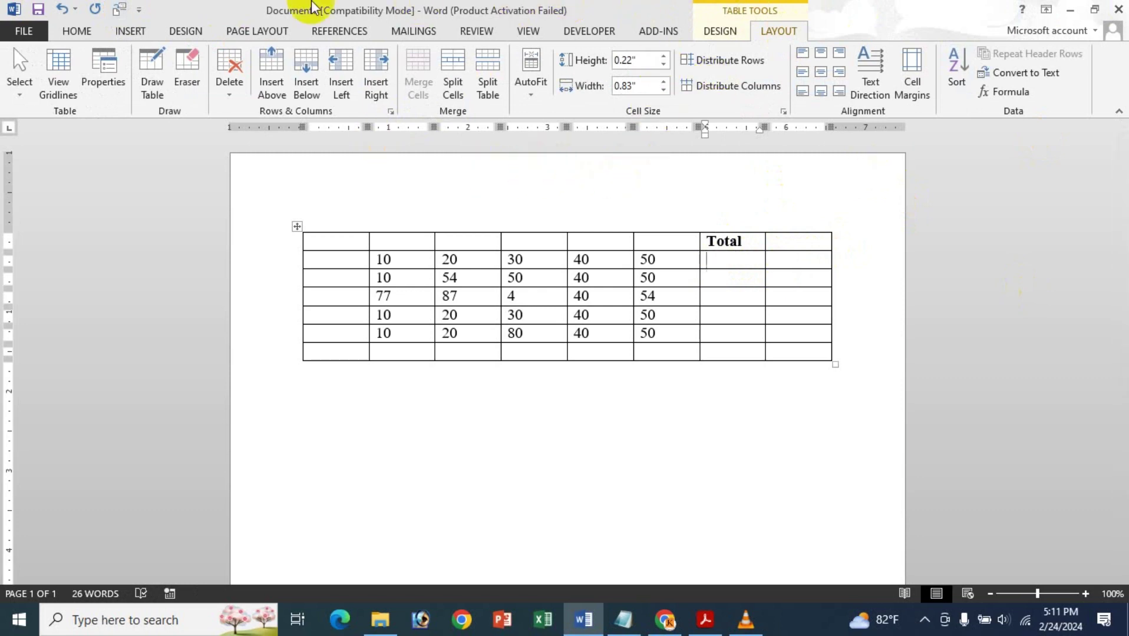
left_click(1008, 92)
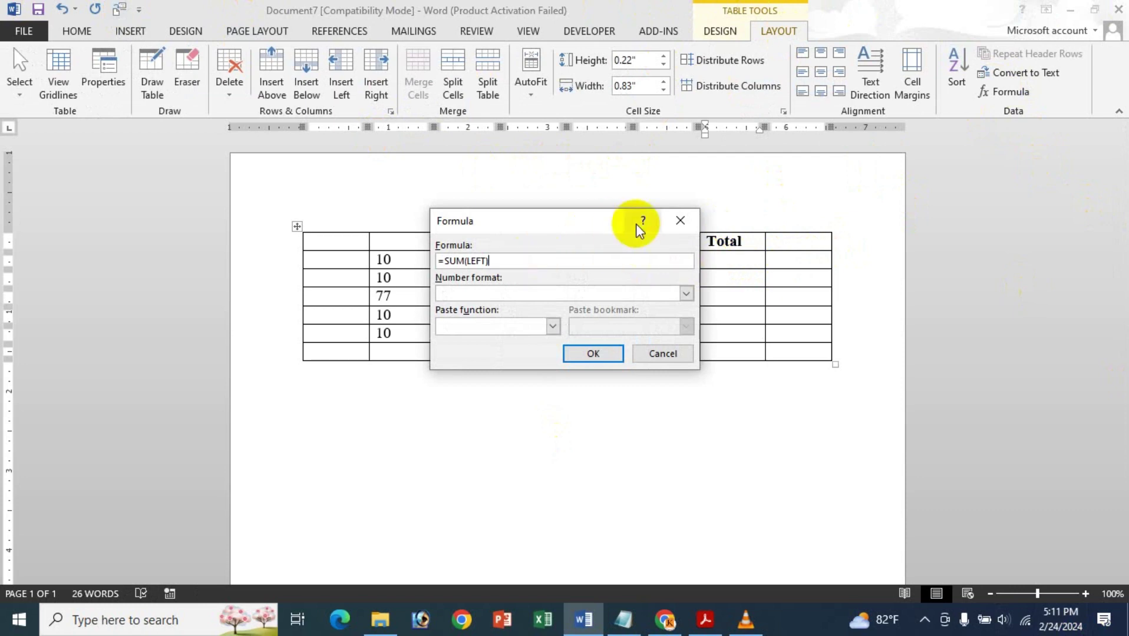
left_click(679, 216)
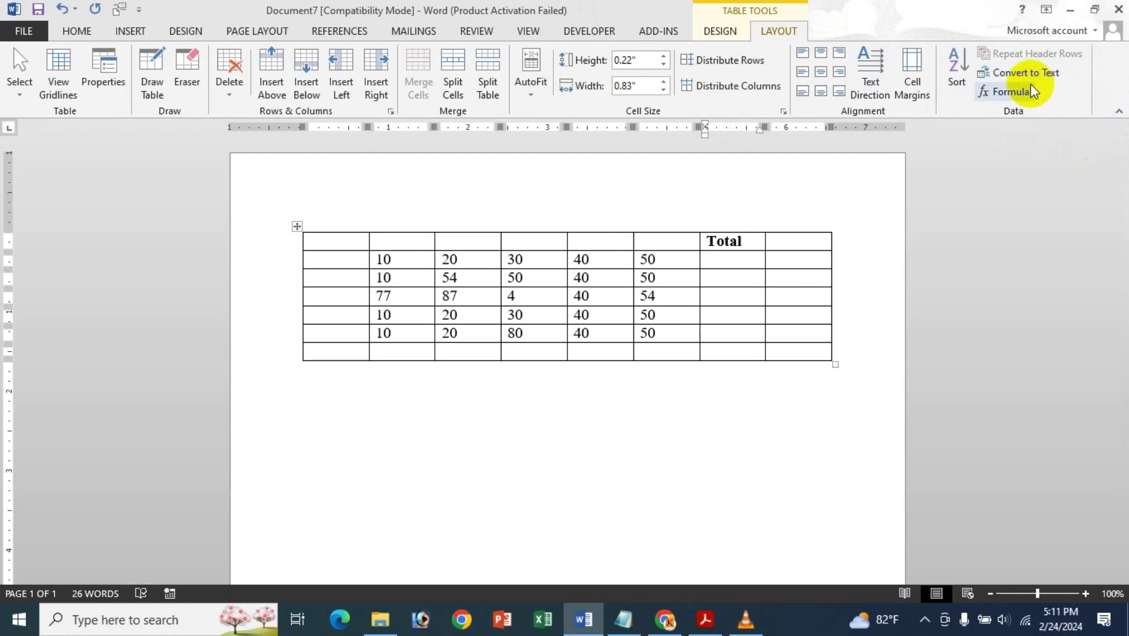
left_click(1013, 93)
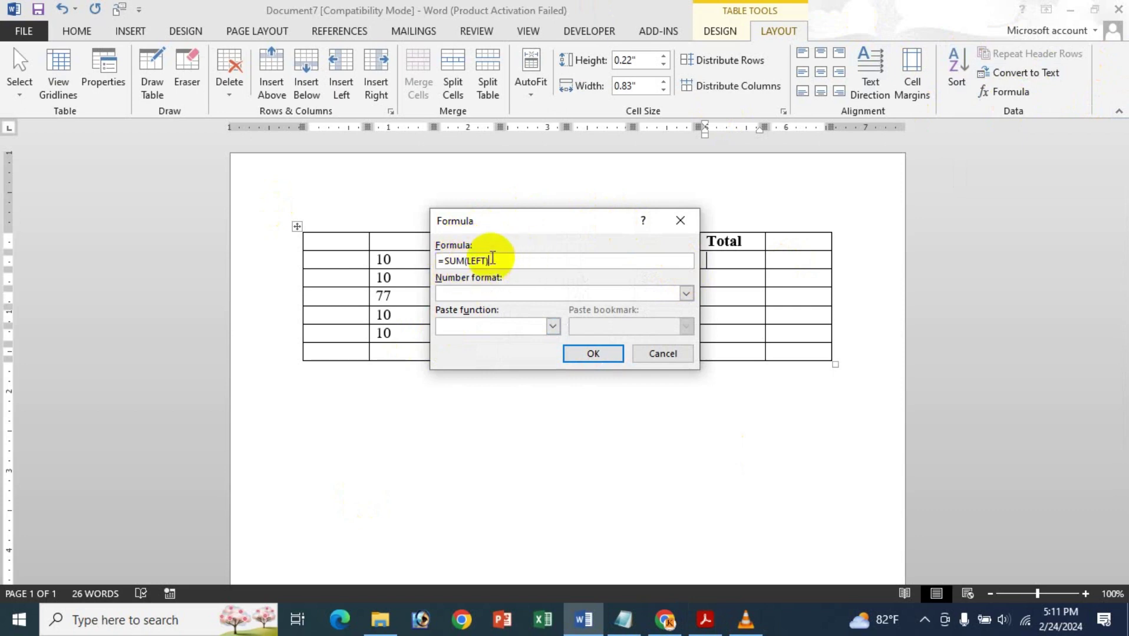
left_click_drag(545, 224, 953, 261)
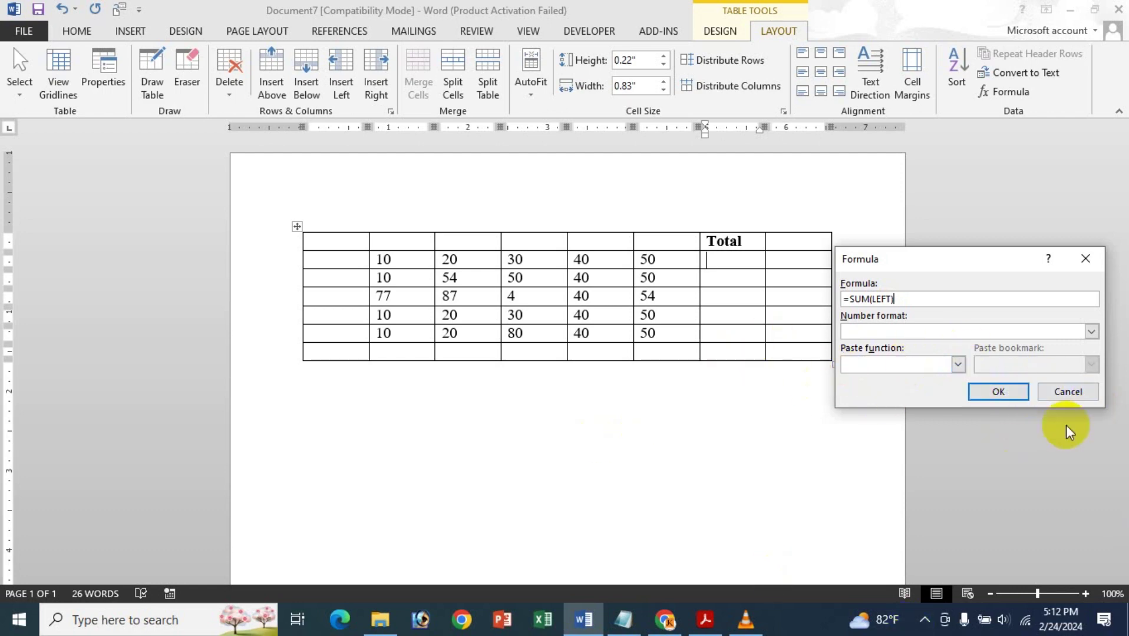
left_click(1010, 392)
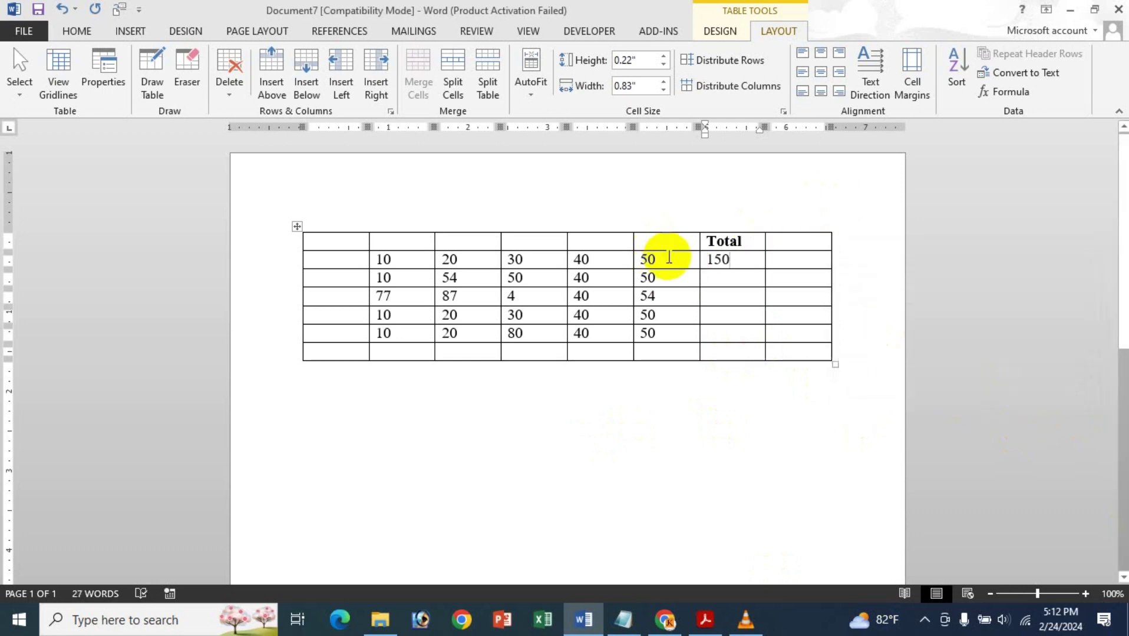
left_click_drag(672, 260, 503, 260)
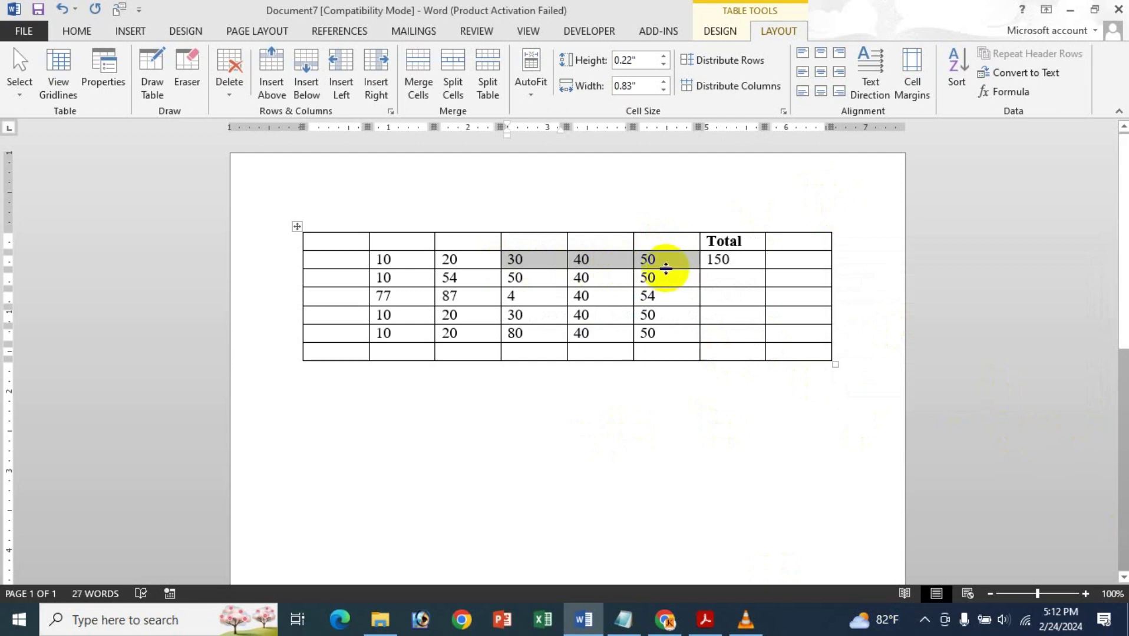
Insert the formula =SUM(left) in the Total column for the second number row
left_click(686, 279)
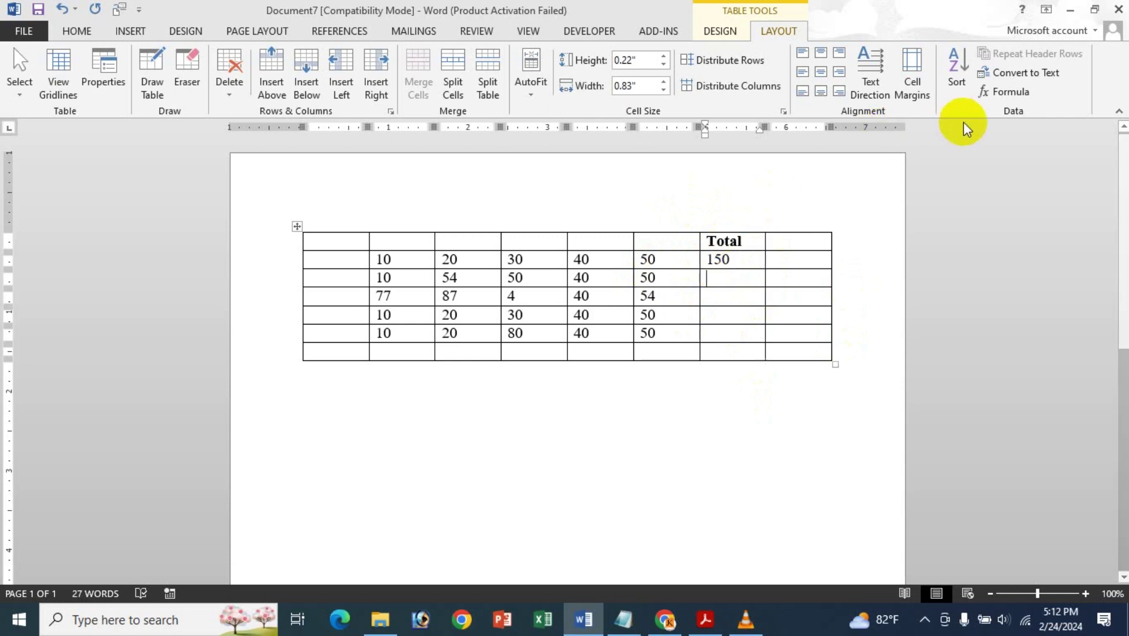
left_click(1004, 91)
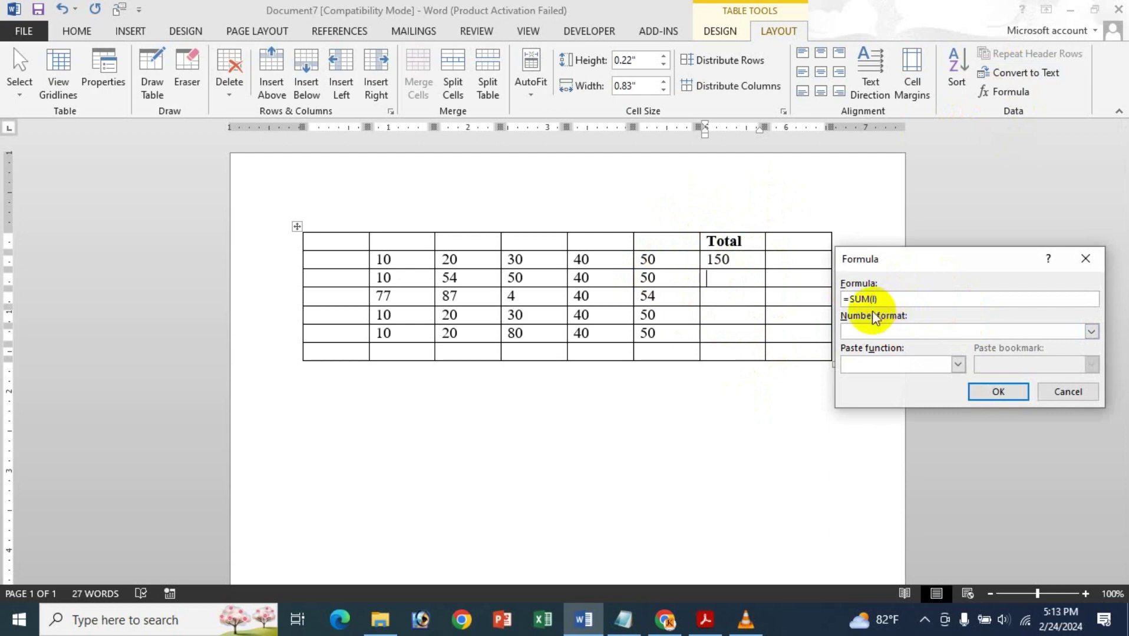
type("eft)")
key("Return")
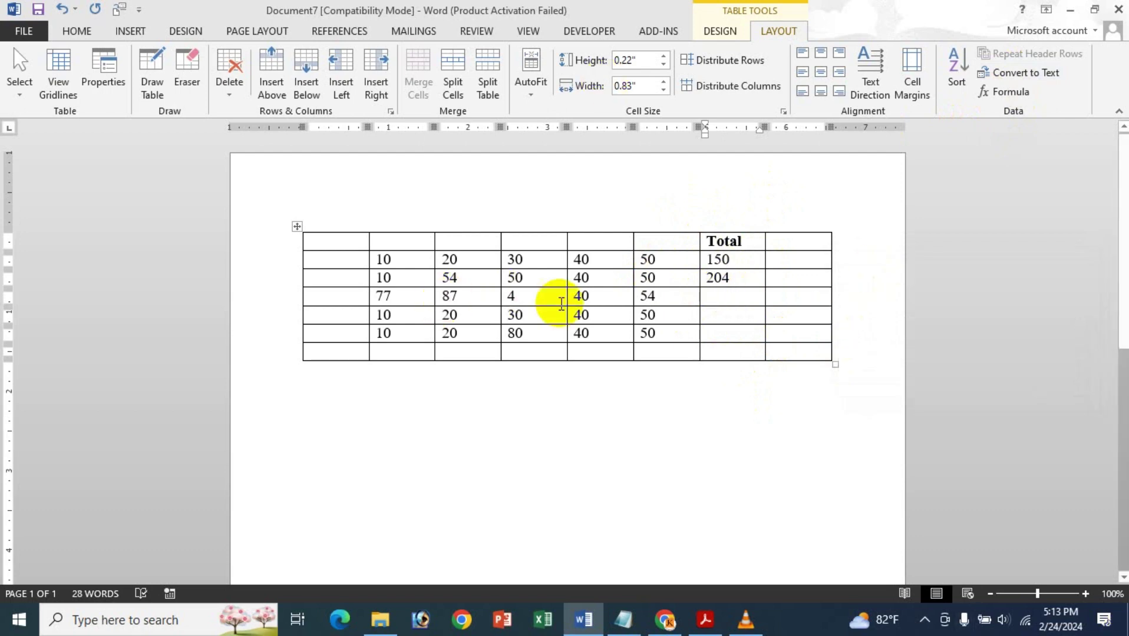
Insert the formula =SUM(ABOVE) in the bottom row beneath the first column of numbers
left_click(390, 352)
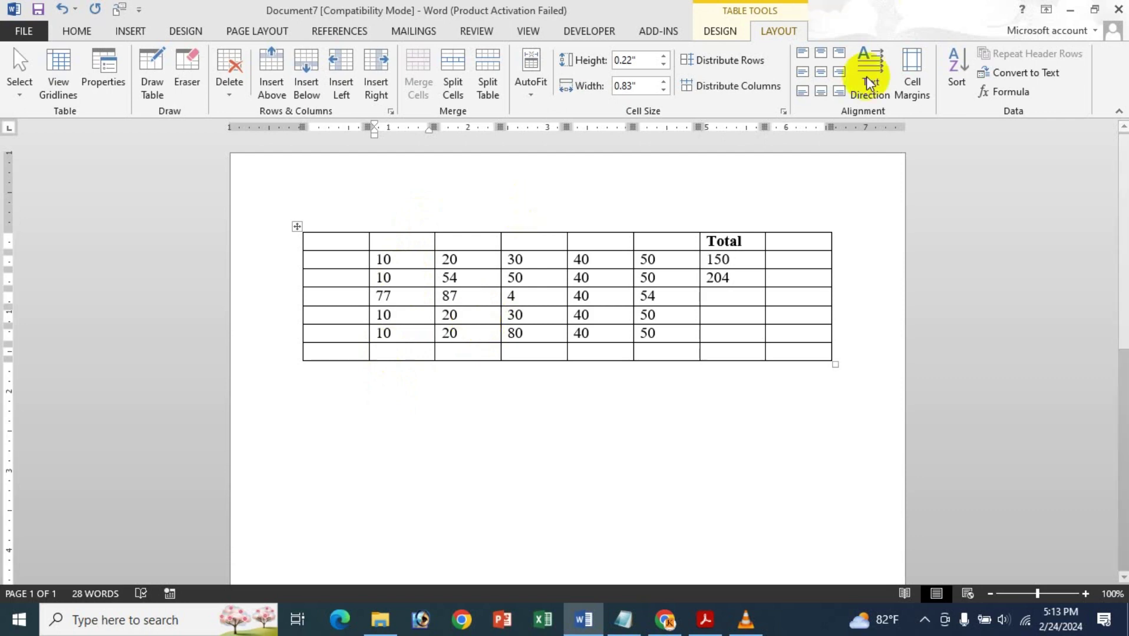
left_click(992, 90)
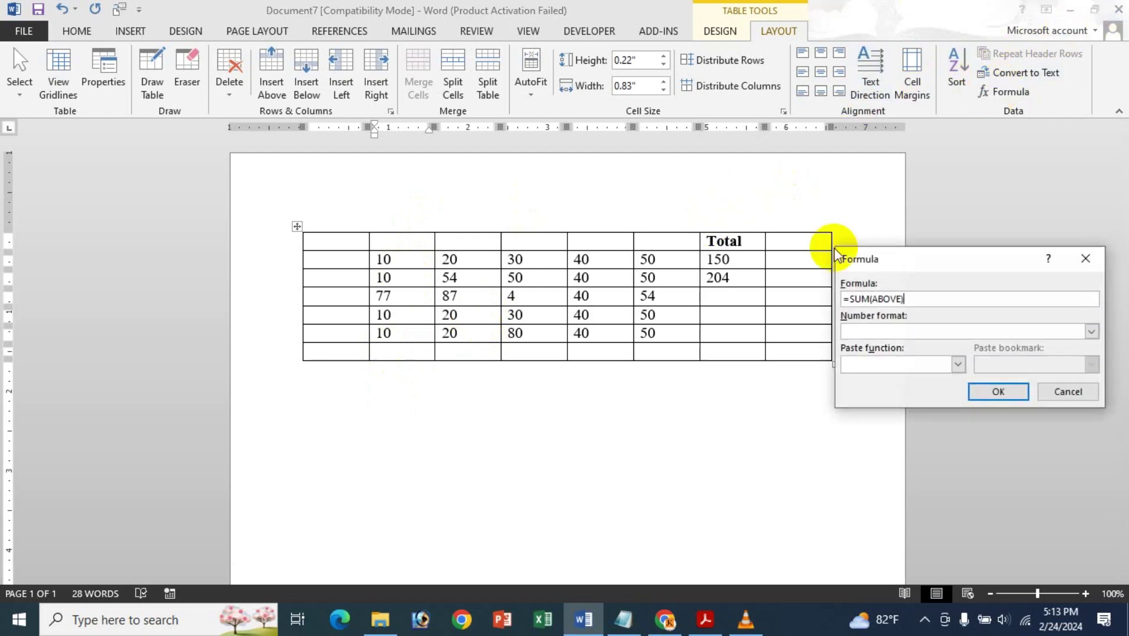
left_click(997, 394)
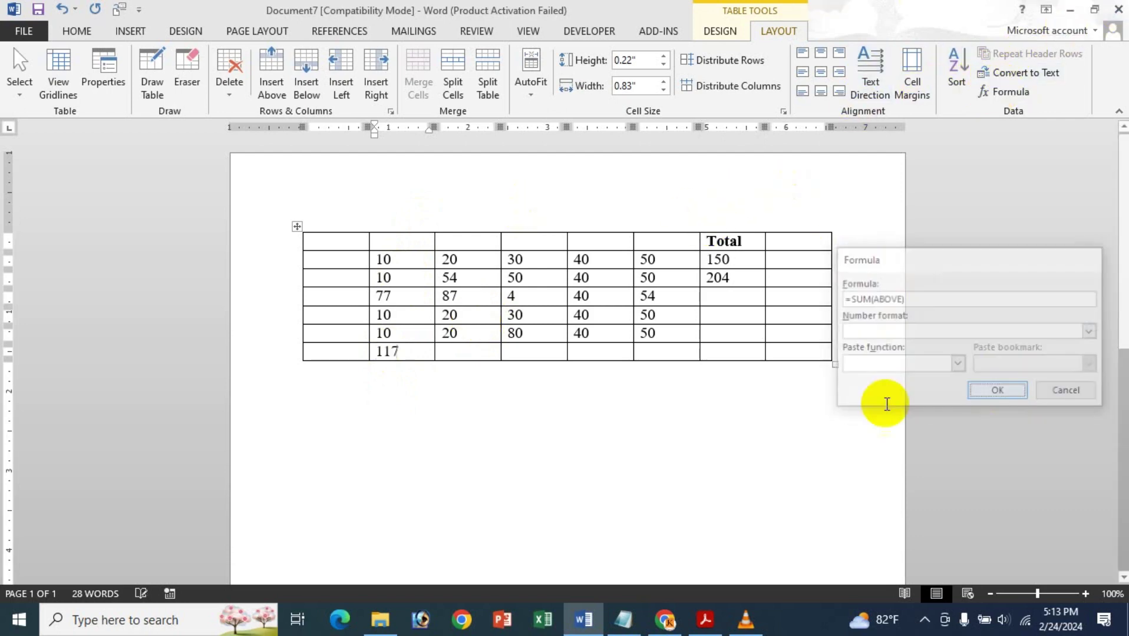
Start a table formula in the bottom row beneath the second number column and reduce its expression to =
left_click(480, 355)
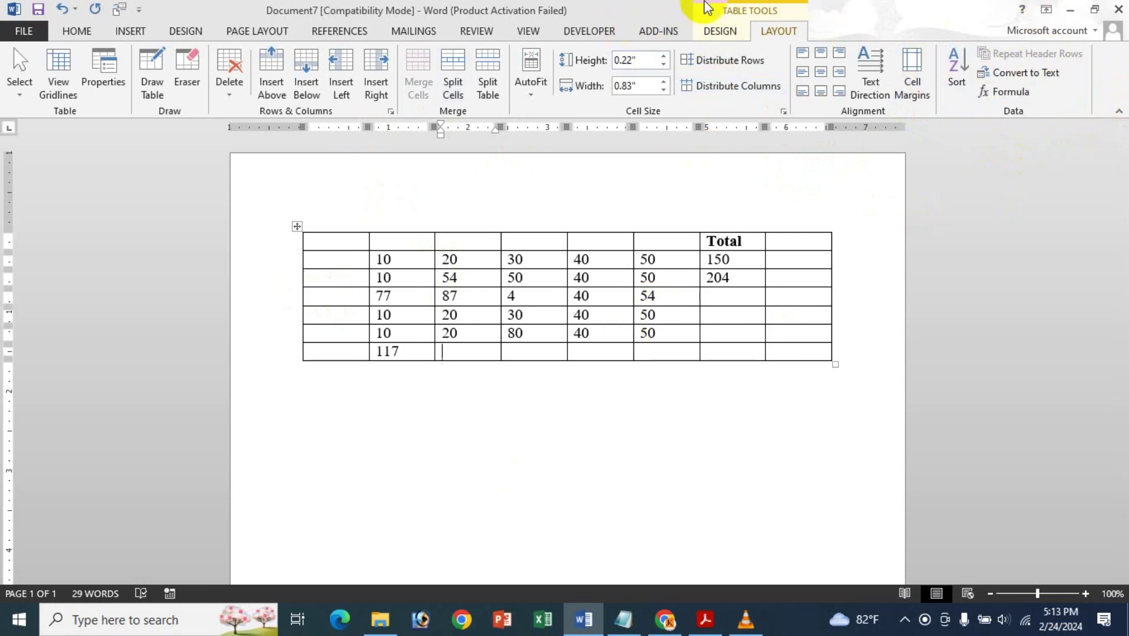
left_click(1028, 90)
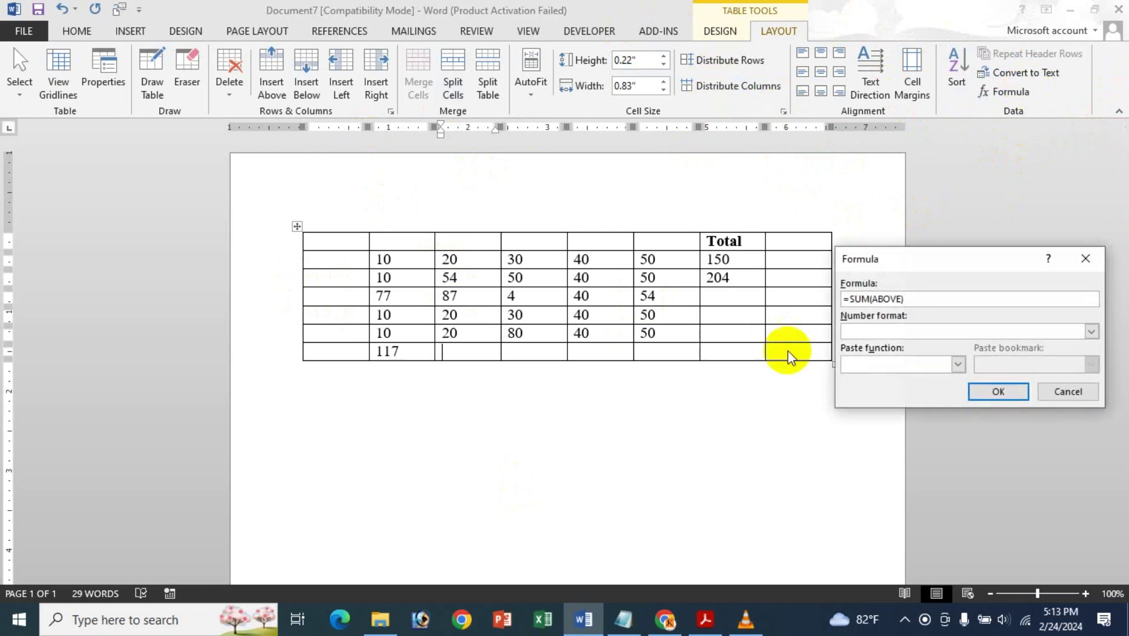
left_click(893, 292)
left_click_drag(892, 292, 461, 298)
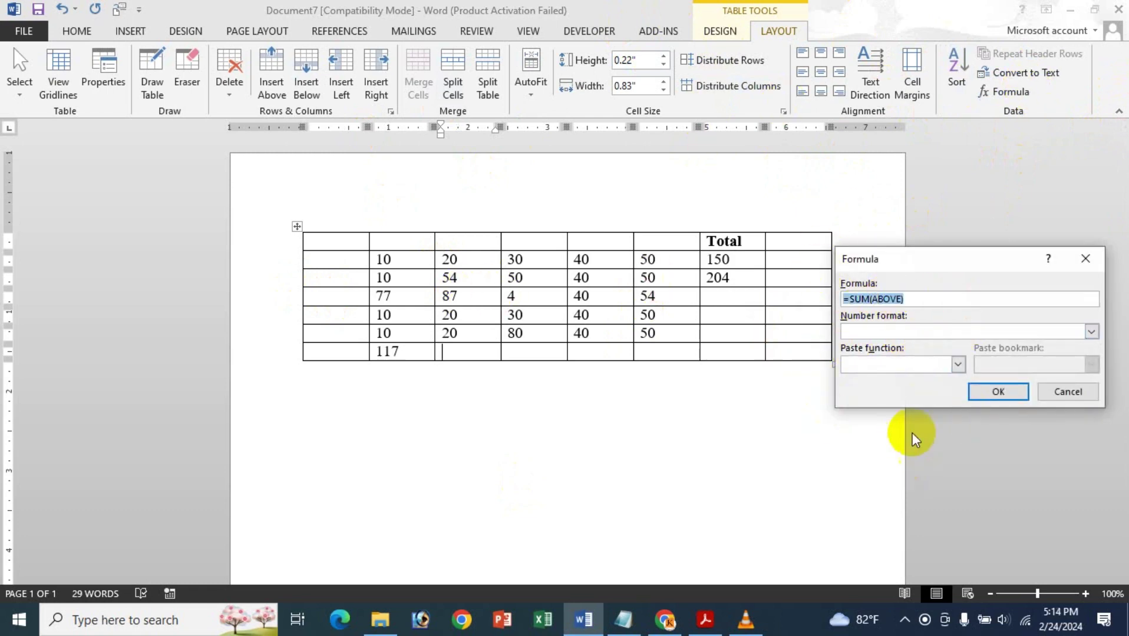
key("BackSpace")
type("=")
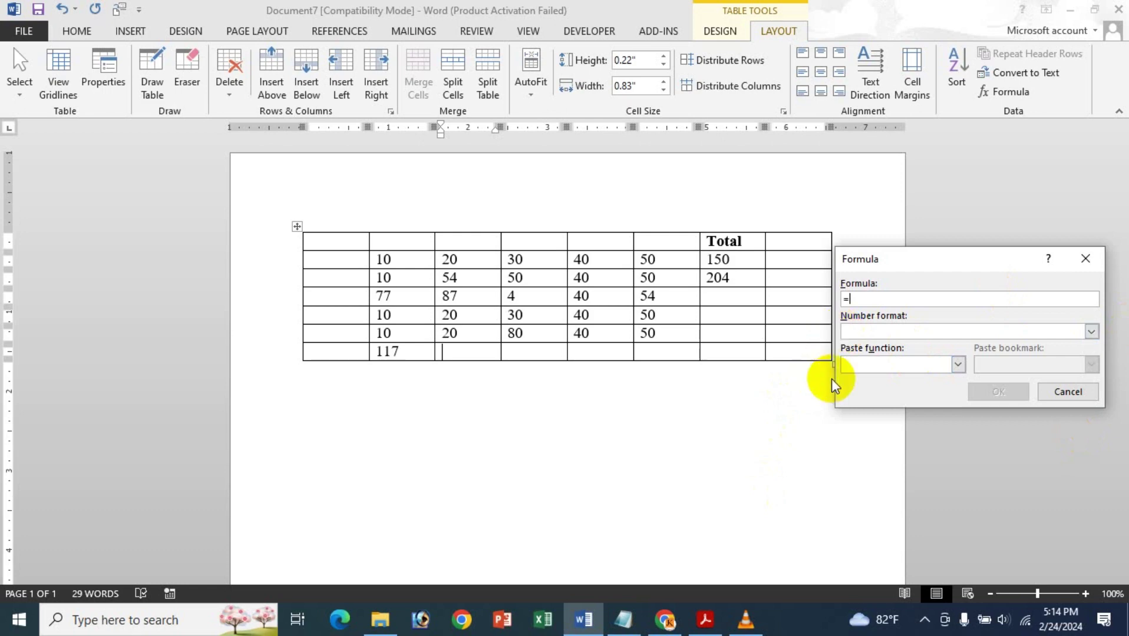
Look through the available paste functions and add AVERAGE to the formula
left_click(904, 367)
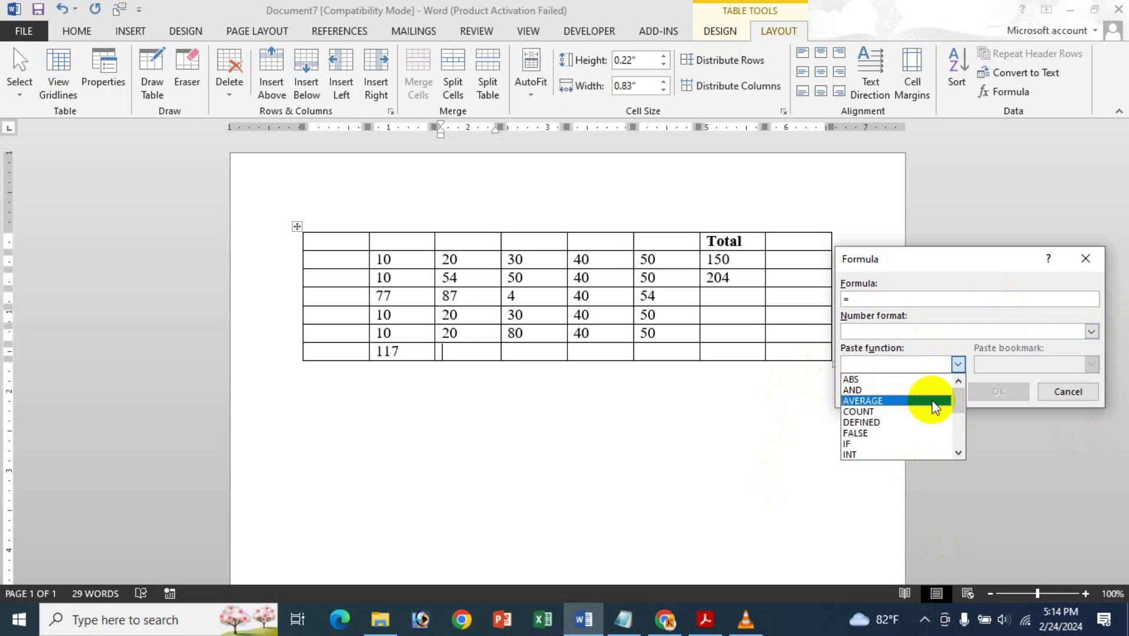
scroll(931, 404, "down", 1)
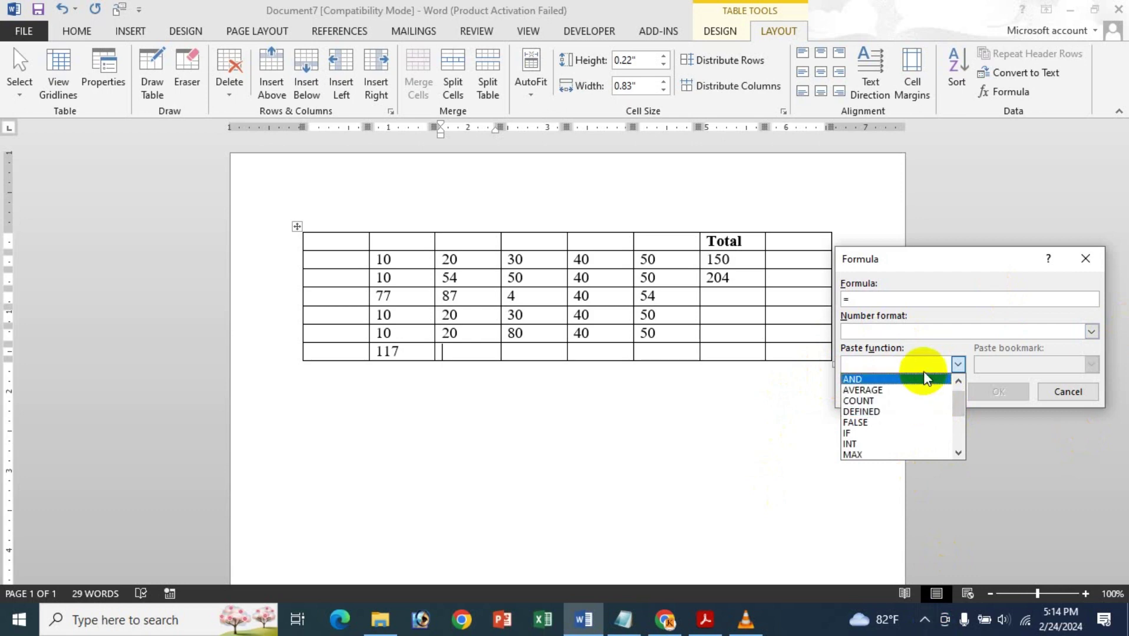
scroll(924, 372, "down", 1)
scroll(923, 371, "down", 1)
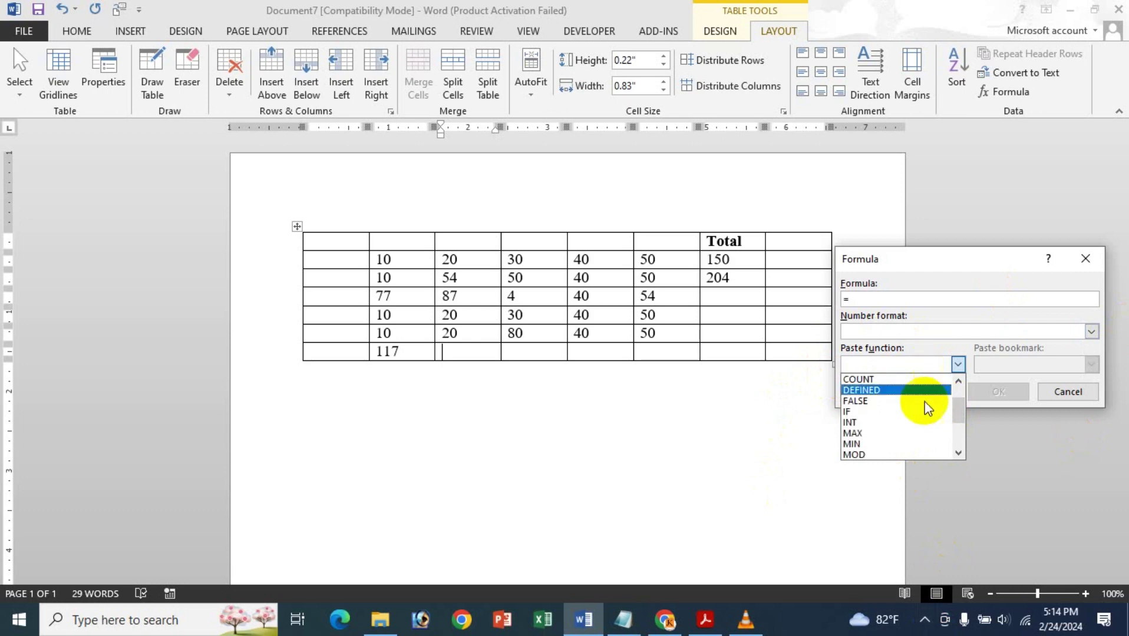
scroll(922, 436, "down", 3)
scroll(923, 442, "down", 4)
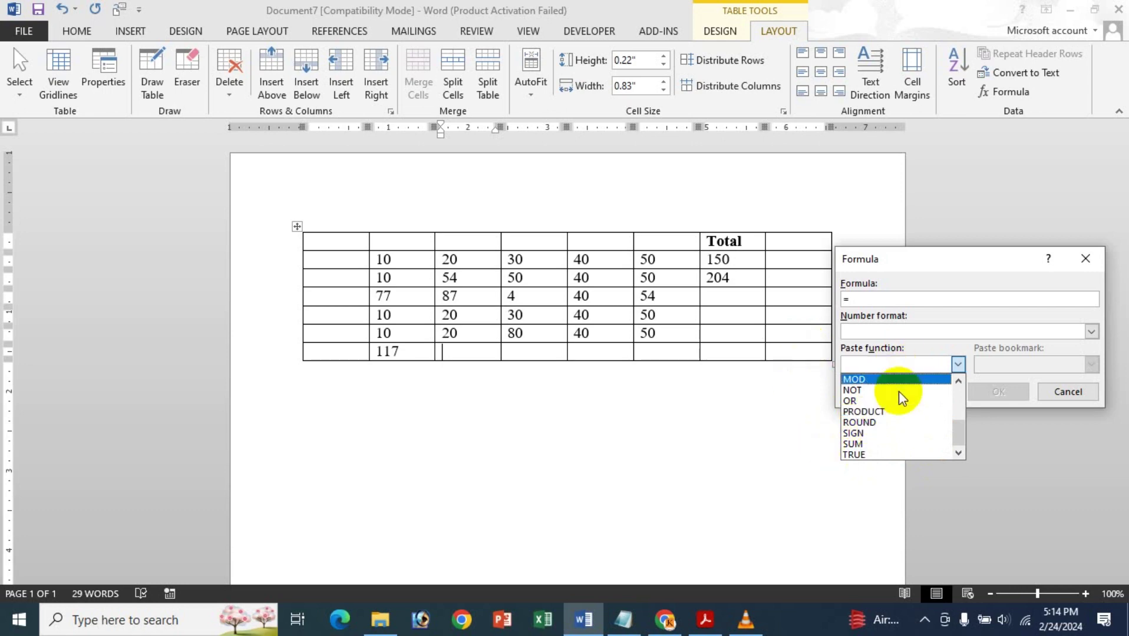
scroll(905, 411, "up", 4)
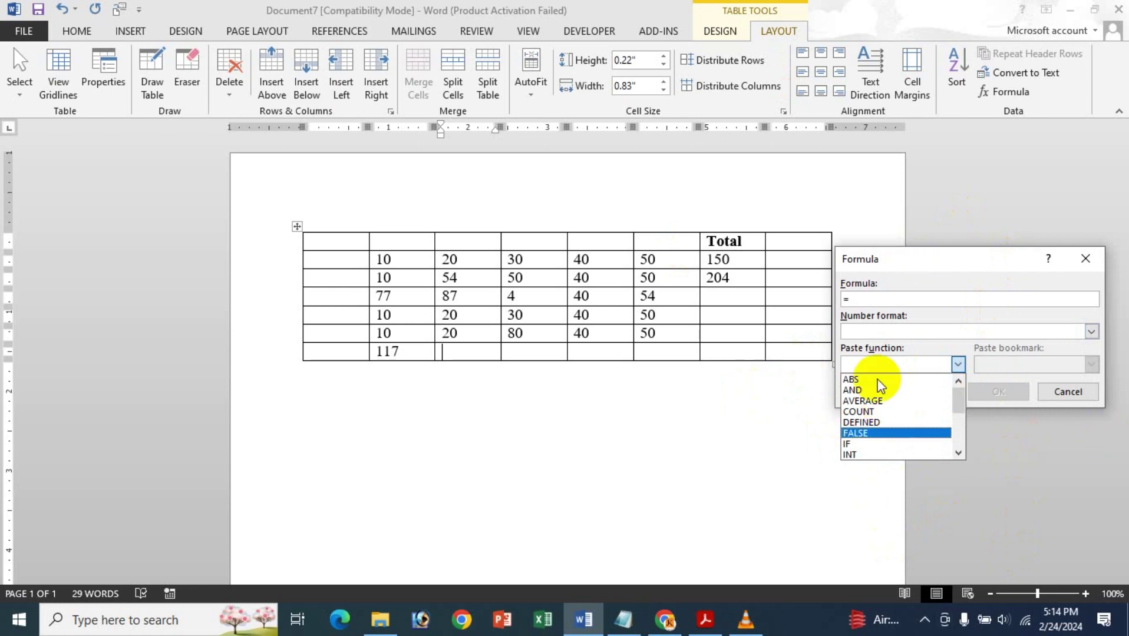
left_click(878, 400)
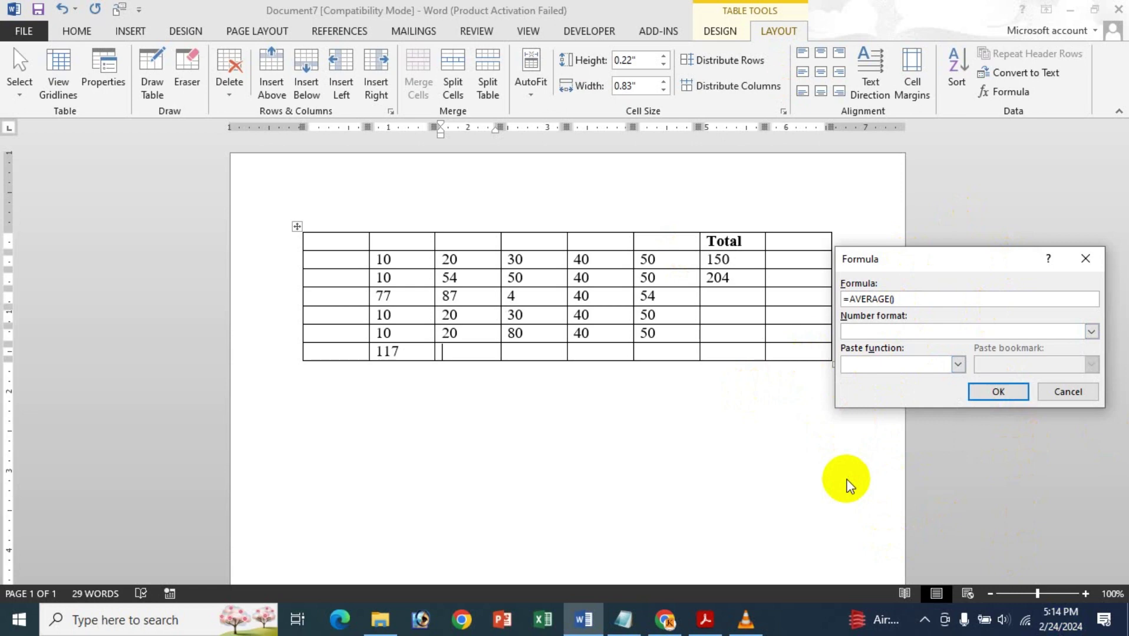
Complete the formula as =AVERAGE(Above), insert it, and check it against the second column's numbers
type("Avo")
type("be")
key("BackSpace")
key("BackSpace")
type("e")
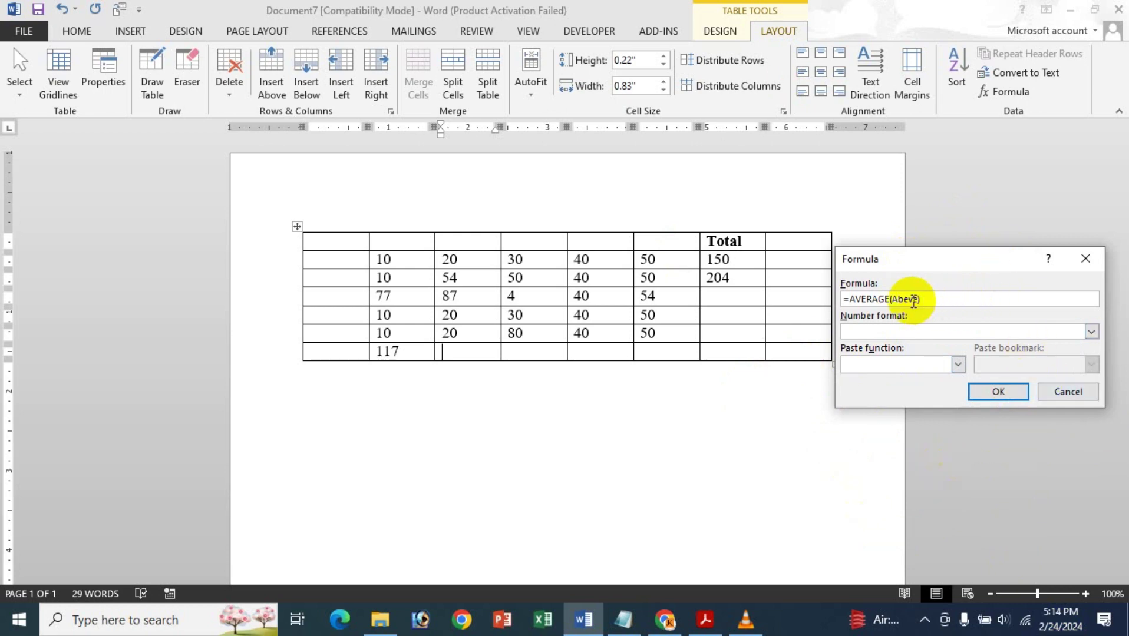
left_click(906, 298)
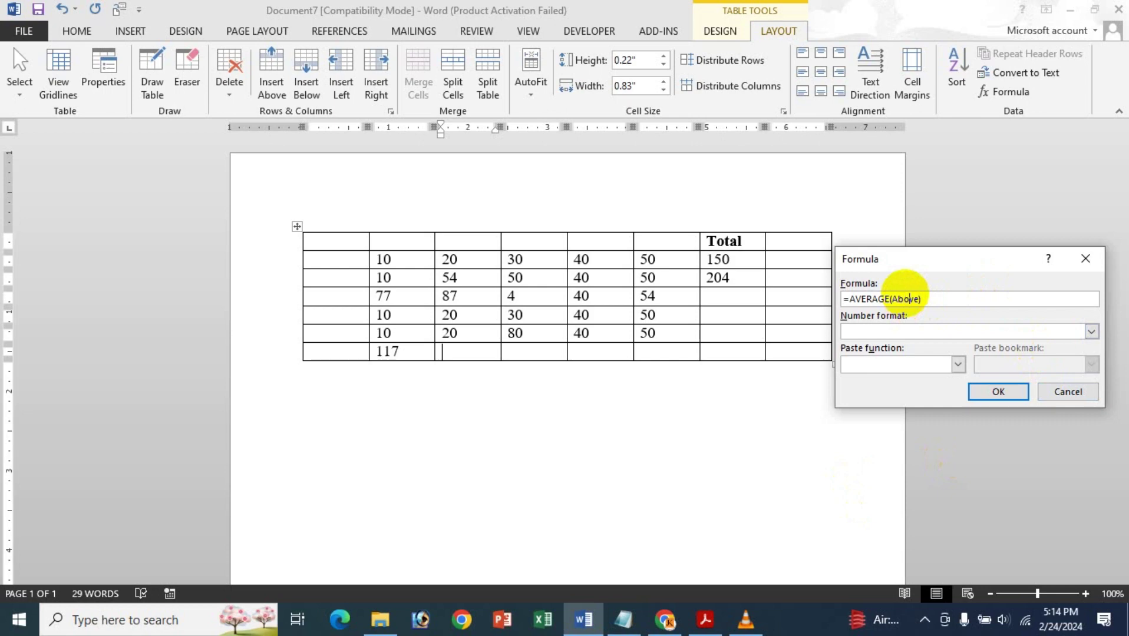
left_click(999, 392)
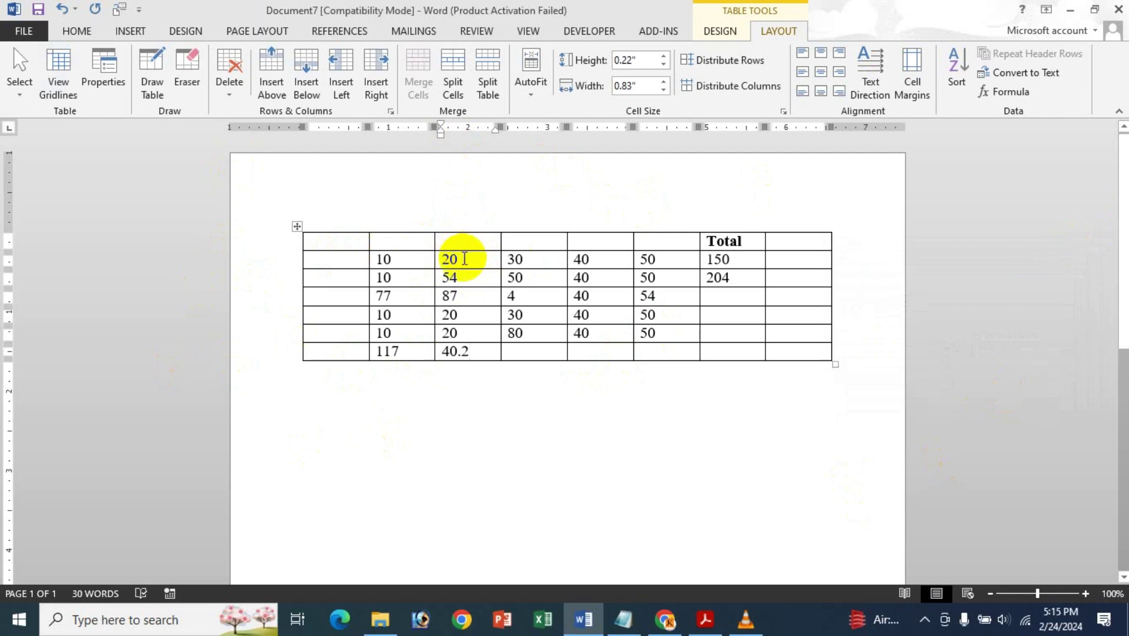
left_click(462, 296)
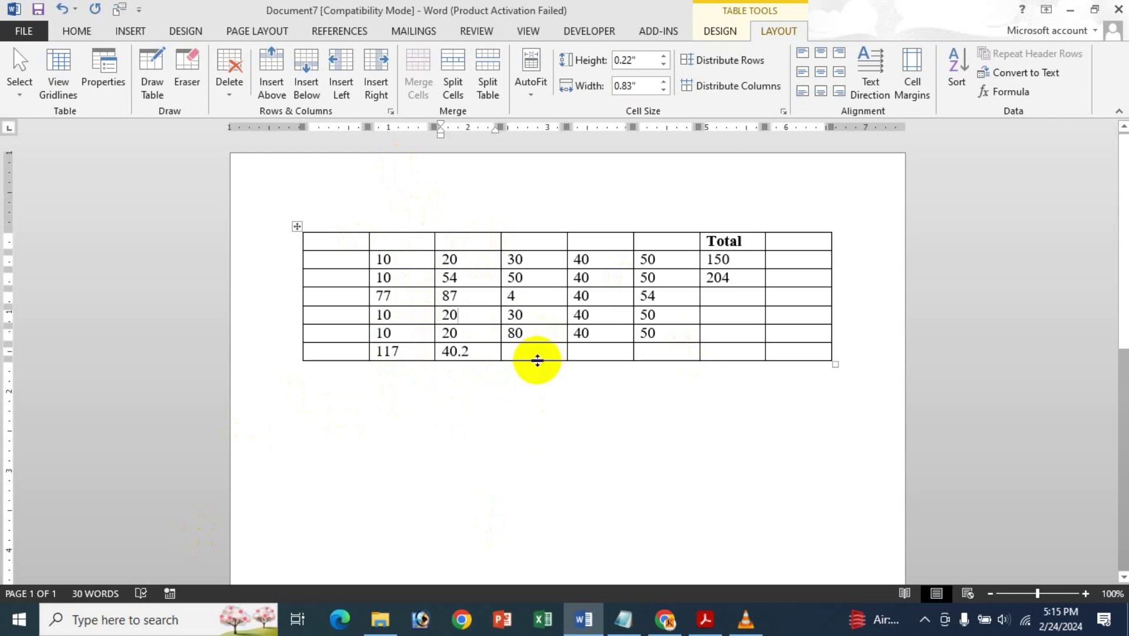
Start a table formula in the Total column for the third number row and clear its entire expression
left_click(713, 297)
left_click(1024, 104)
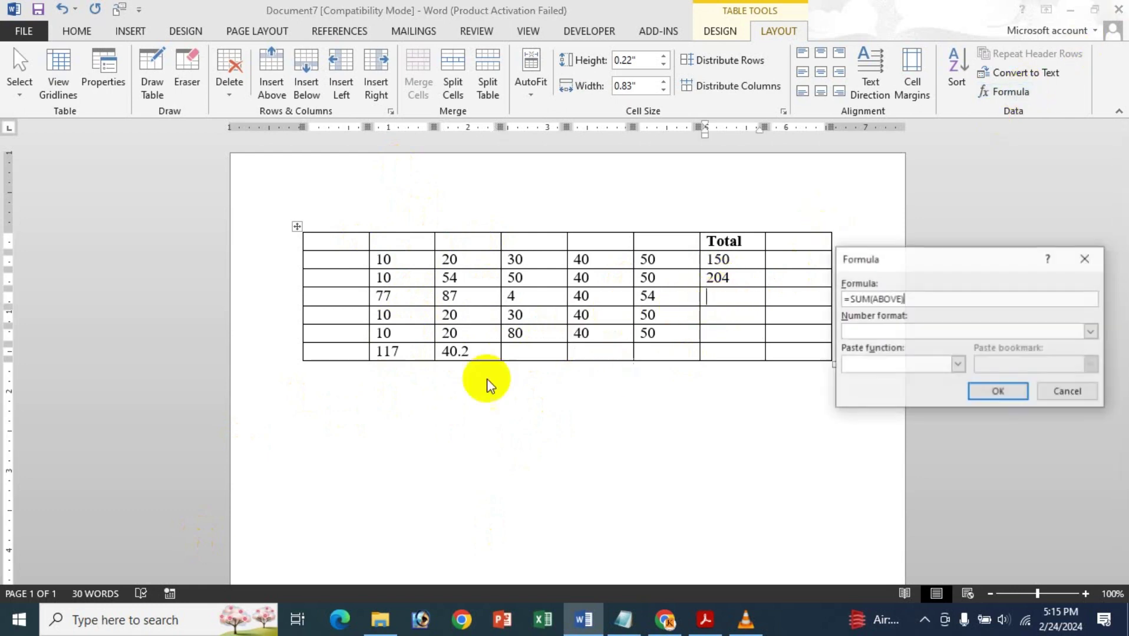
left_click(953, 363)
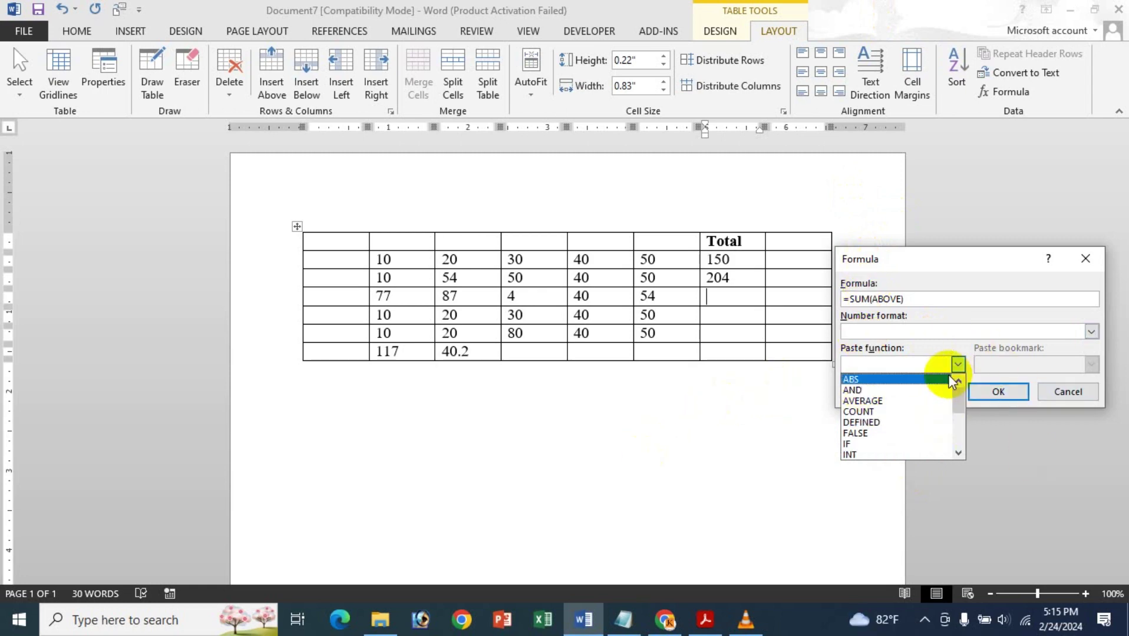
left_click(900, 412)
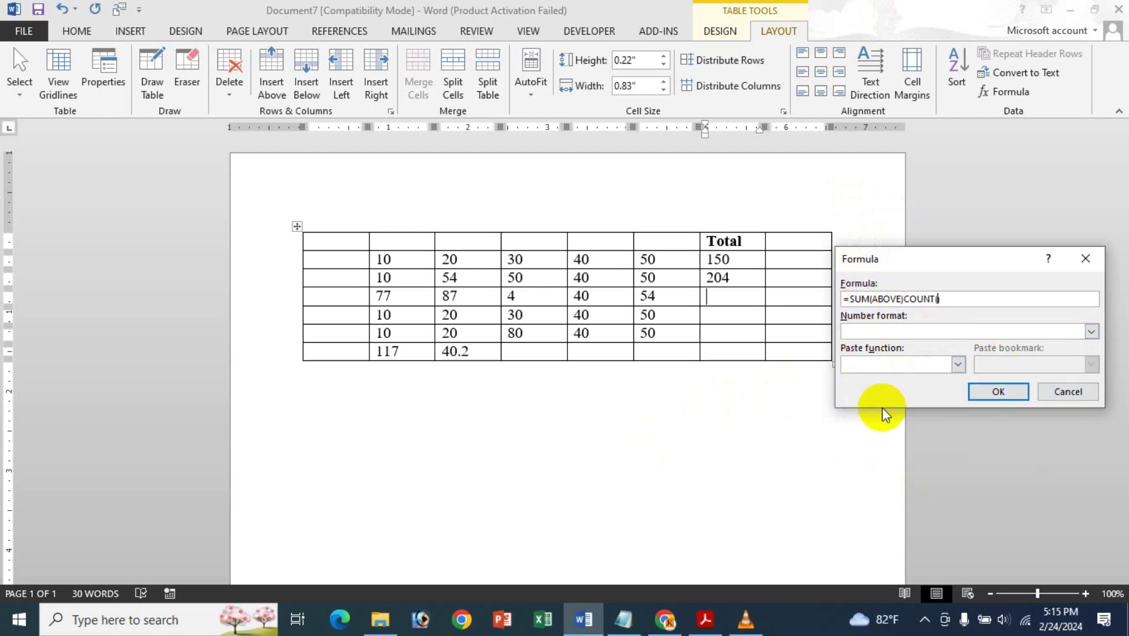
left_click(977, 298)
left_click_drag(976, 298, 517, 287)
key("BackSpace")
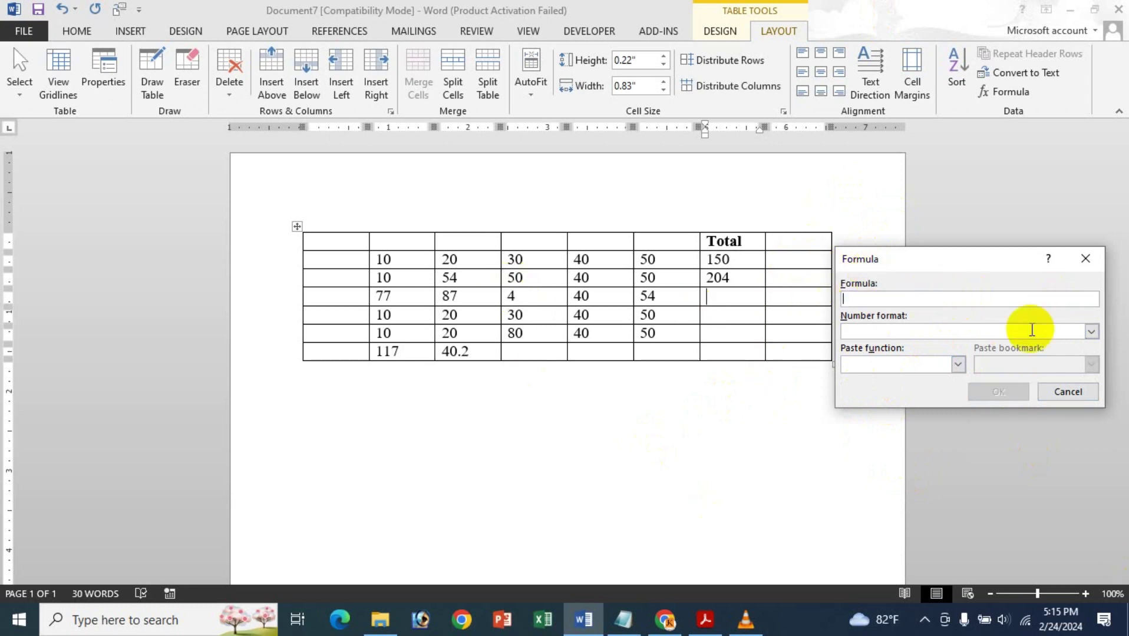
left_click(907, 359)
left_click(894, 391)
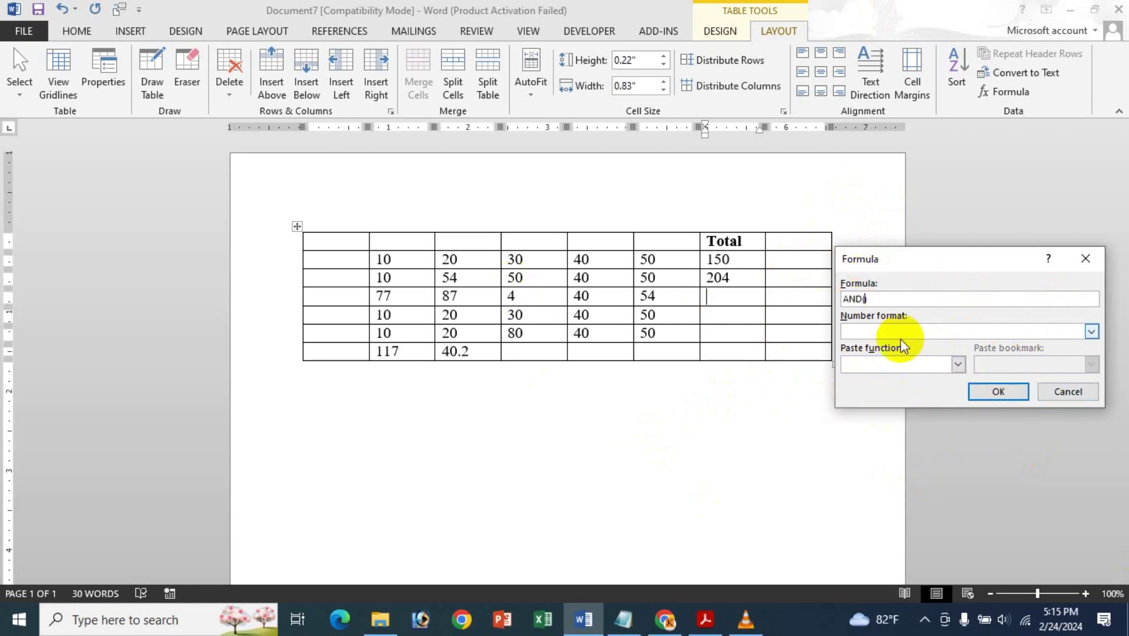
key("BackSpace")
key("BackSpace")
key("BackSpace")
key("BackSpace")
key("BackSpace")
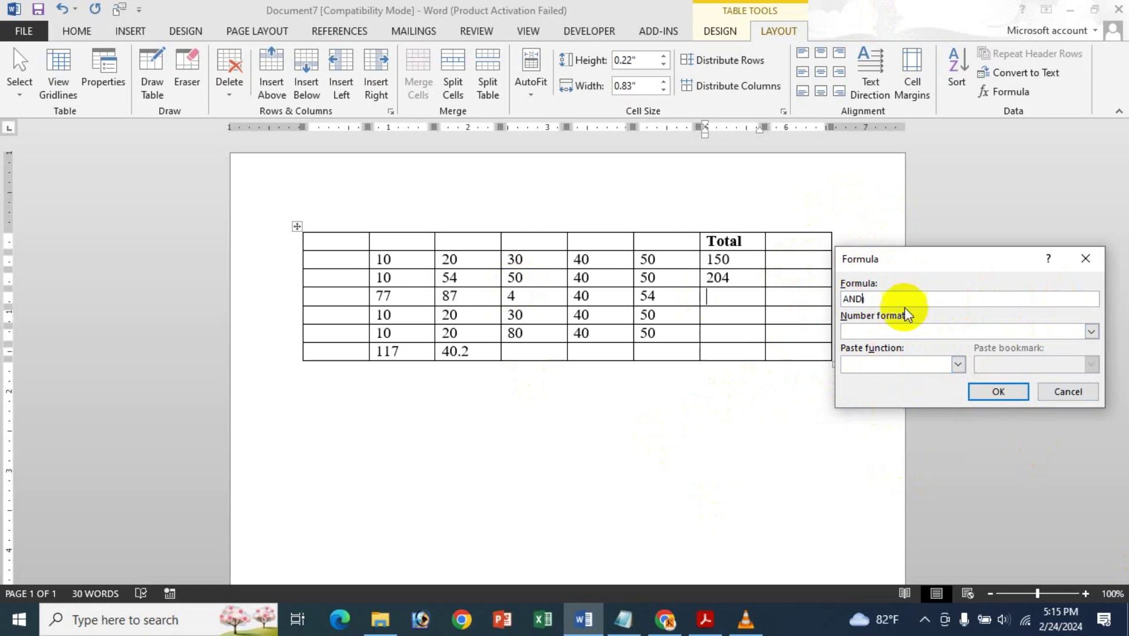
Paste the COUNT function, complete the formula as =COUNT(Left), and insert it in the third number row's Total cell
left_click(897, 365)
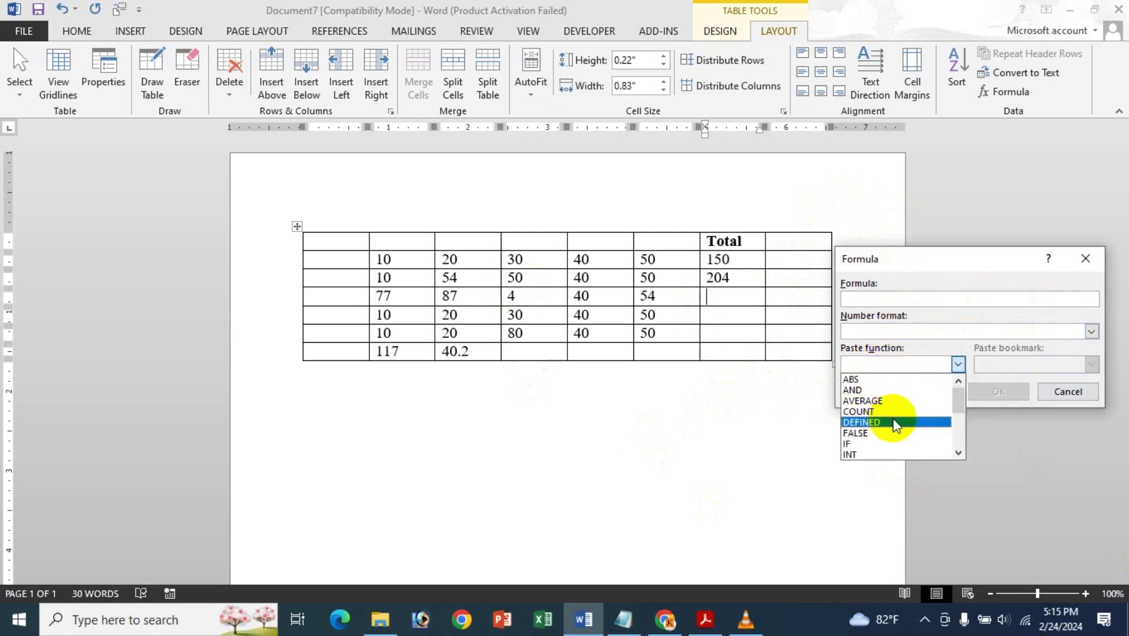
left_click(895, 412)
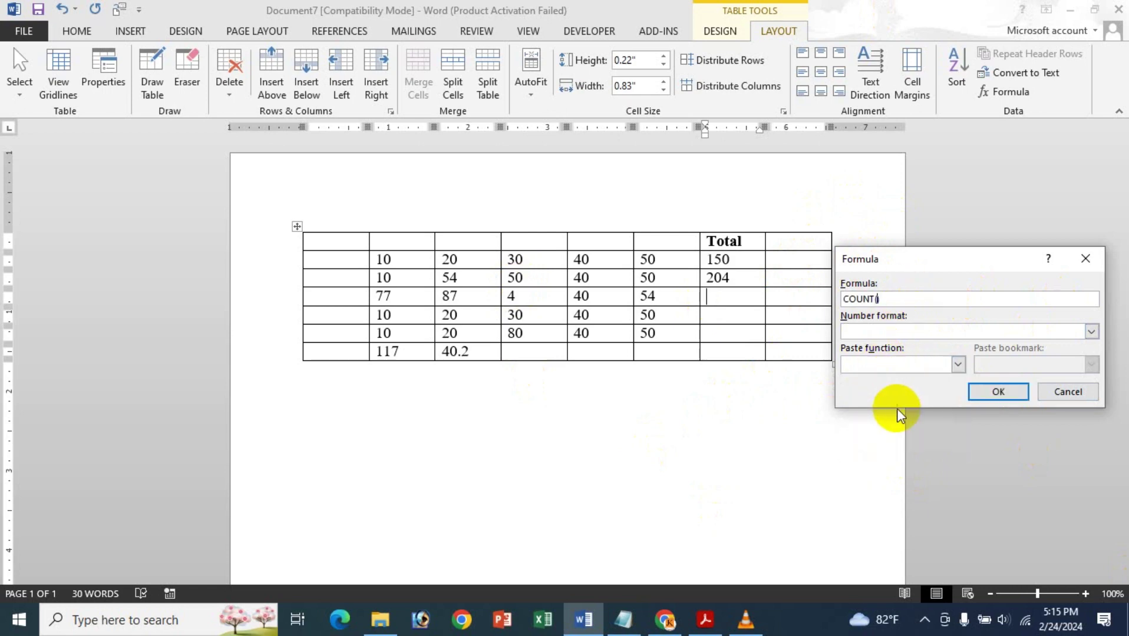
key("Home")
key("Delete")
type("C")
key("Home")
type("=")
key("Right")
key("Right")
key("Right")
key("Right")
key("Right")
key("Right")
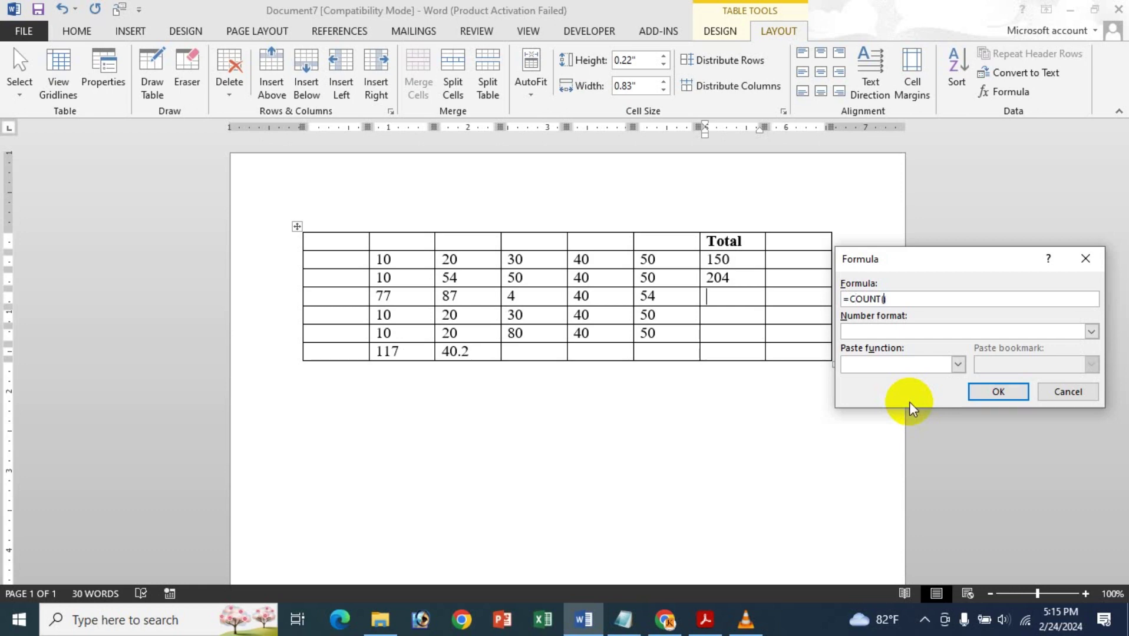
type("Left")
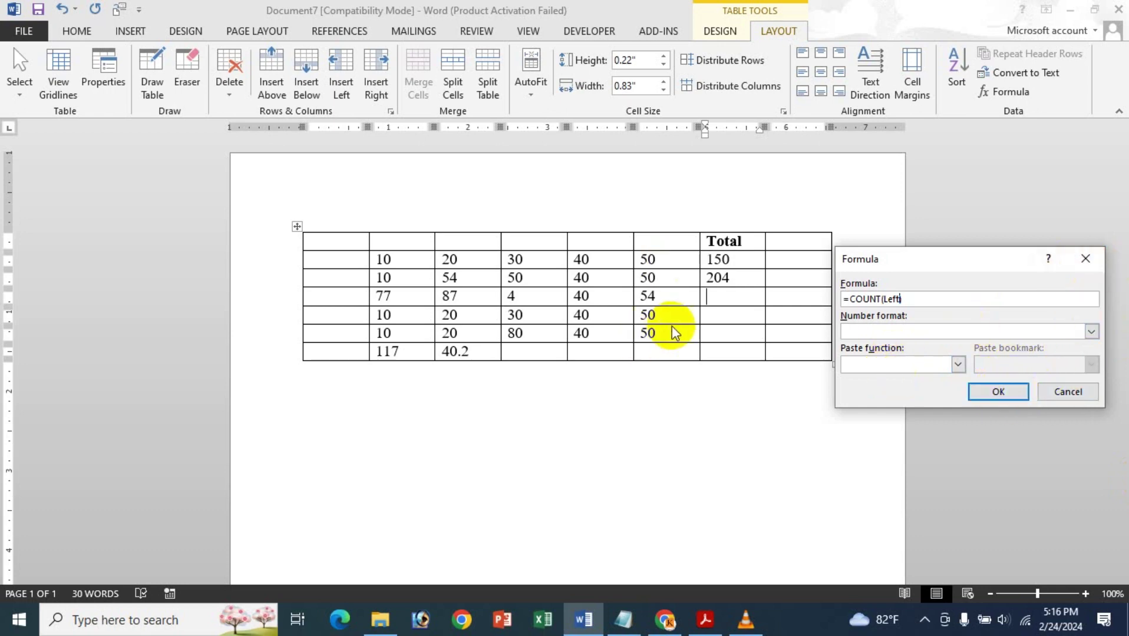
left_click(1001, 391)
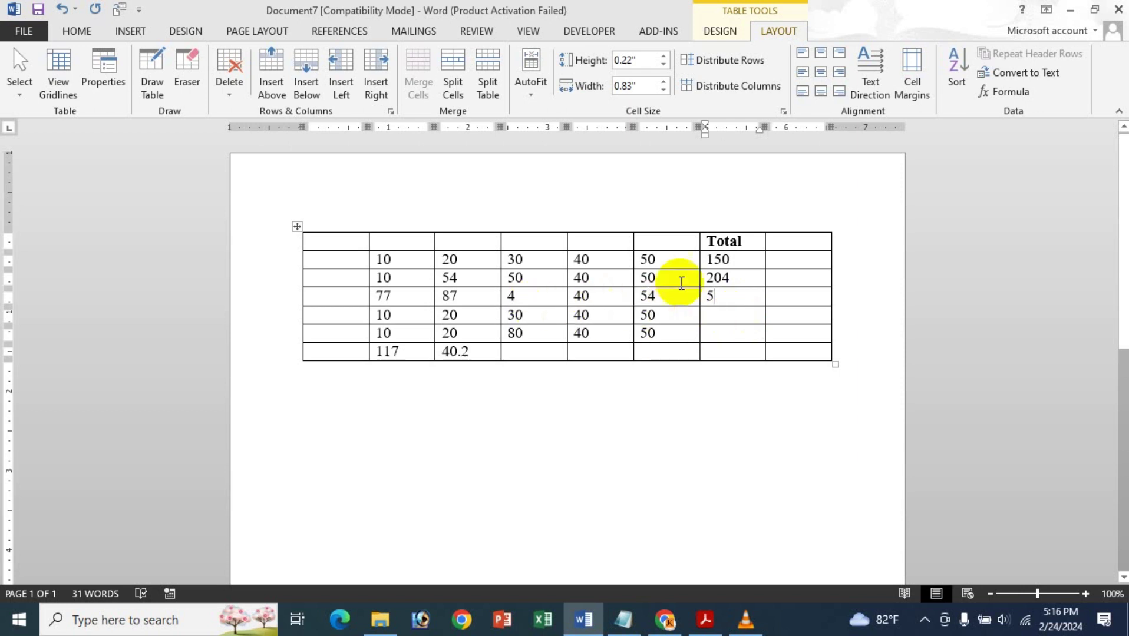
Start a table formula in the bottom row beneath the third number column and clear its default expression
left_click(506, 352)
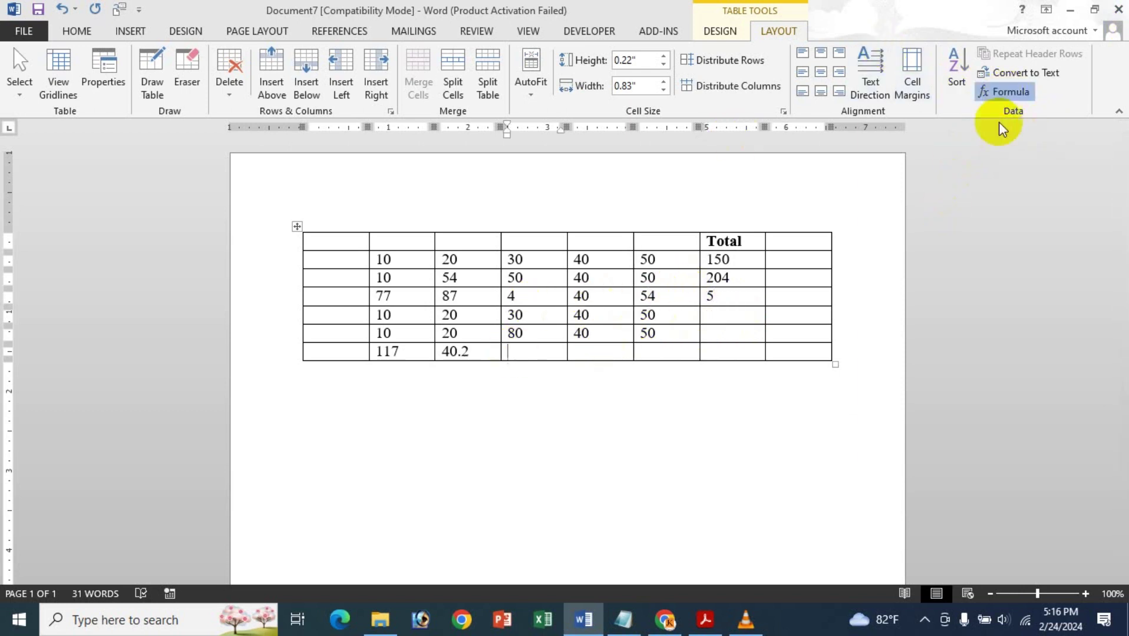
left_click(1006, 92)
key("BackSpace")
key("BackSpace")
key("BackSpace")
key("BackSpace")
key("BackSpace")
key("BackSpace")
key("BackSpace")
key("BackSpace")
key("BackSpace")
key("BackSpace")
key("BackSpace")
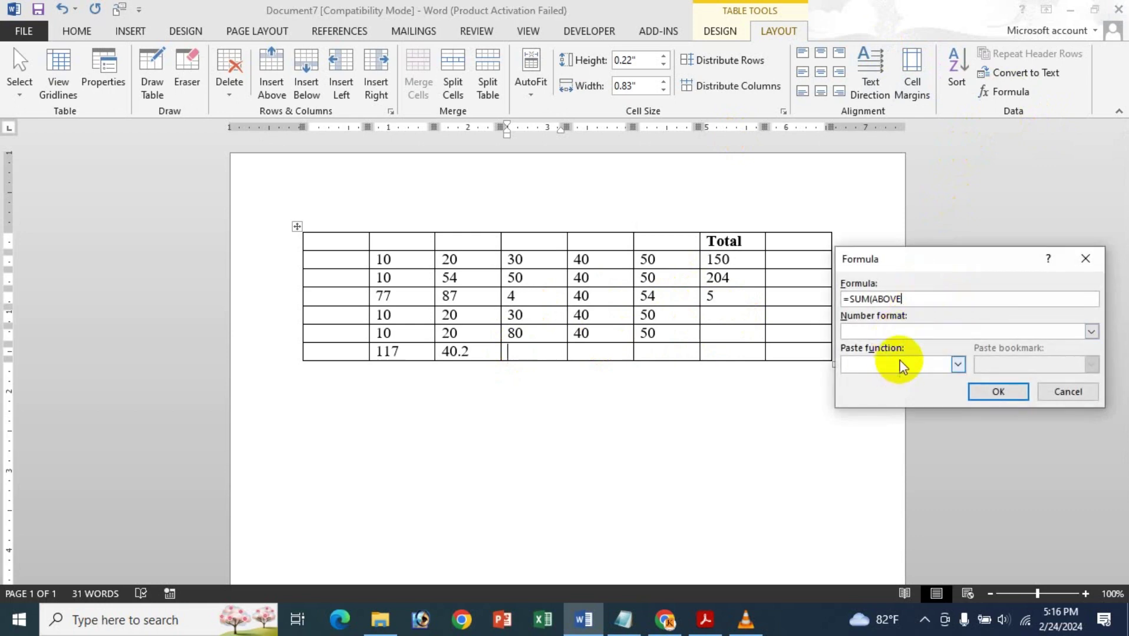
Paste the PRODUCT function into the emptied formula for the bottom cell of the third number column
left_click(897, 365)
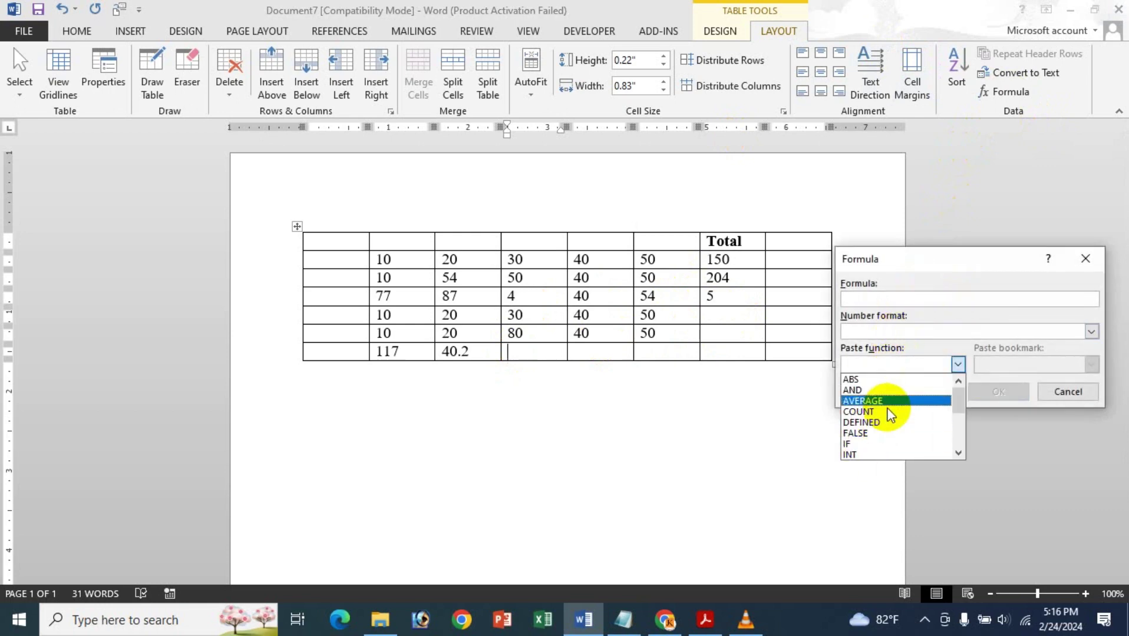
left_click(958, 451)
left_click(959, 449)
left_click(959, 449)
left_click(962, 448)
left_click(962, 448)
left_click(962, 448)
left_click(962, 448)
left_click(962, 448)
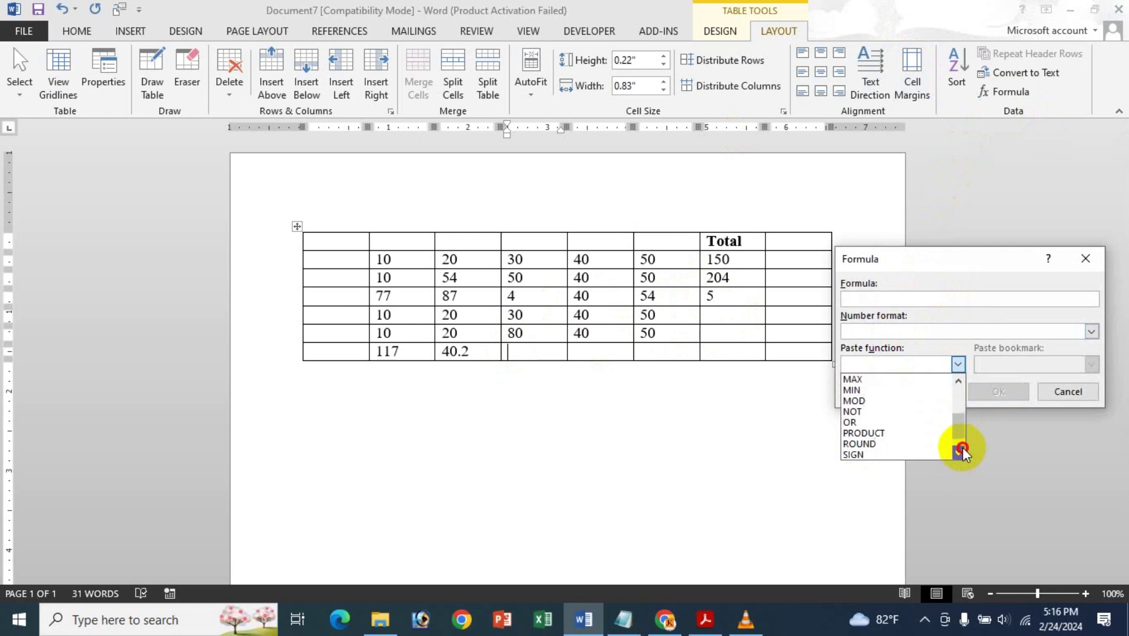
left_click(919, 434)
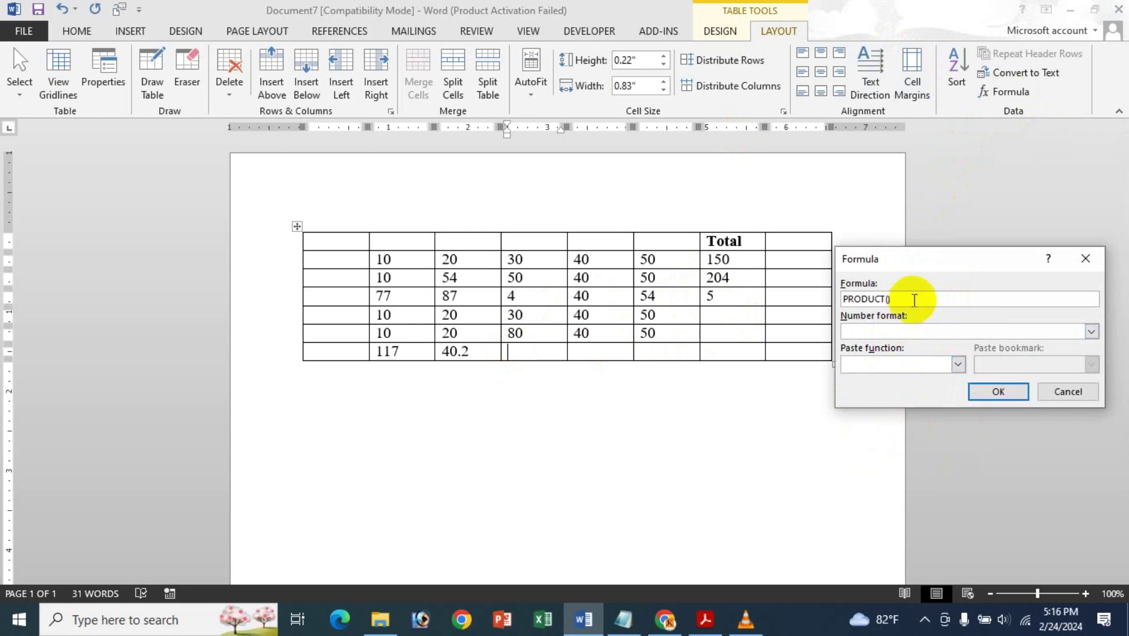
Complete the pasted function so the formula reads =PRODUCT(Above)
key("Home")
type("=")
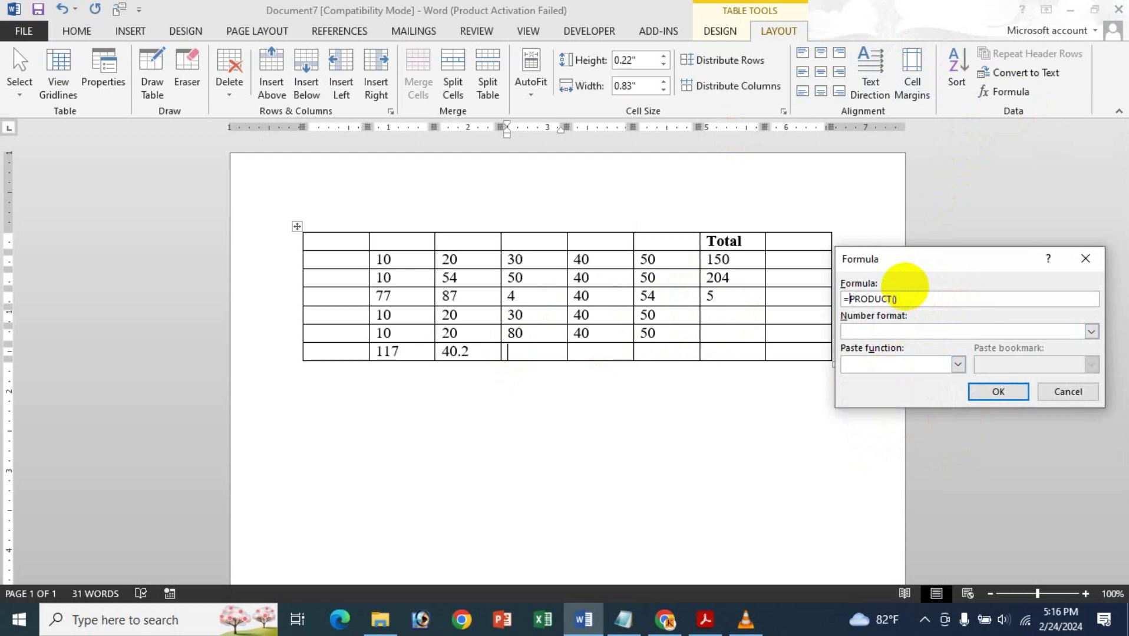
left_click(892, 298)
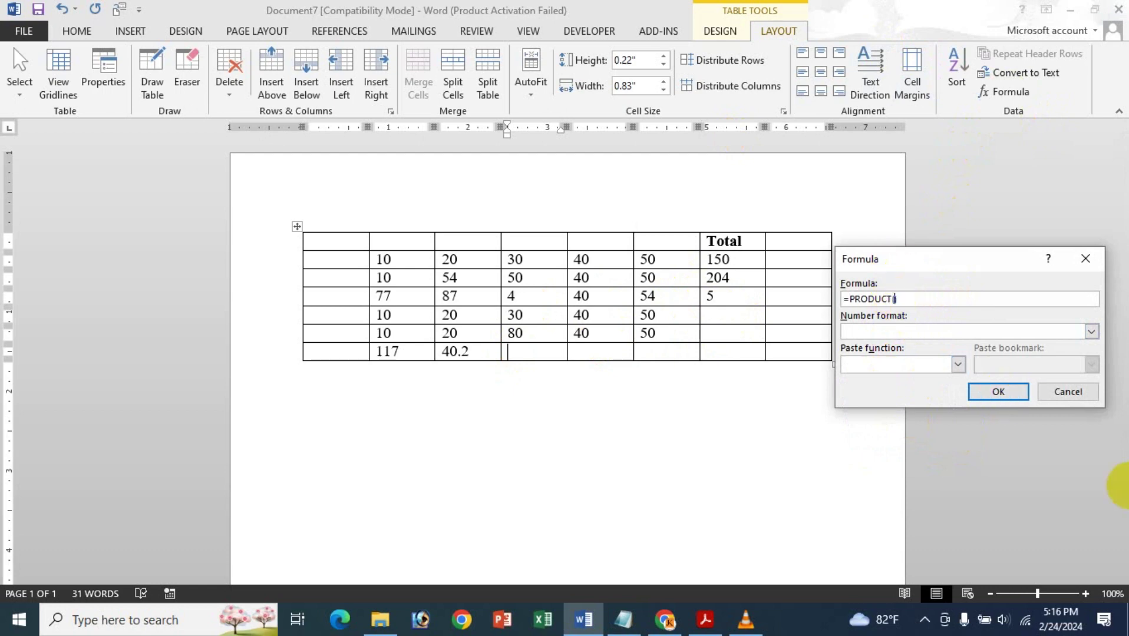
type("Abeve")
left_click(912, 299)
key("BackSpace")
type("o")
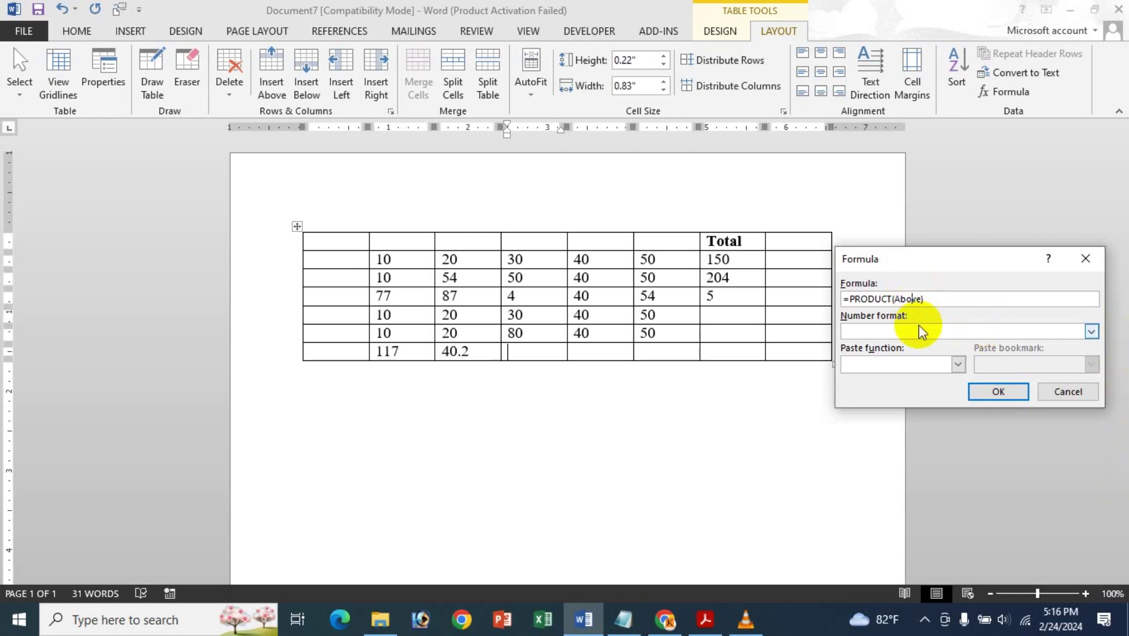
left_click(952, 302)
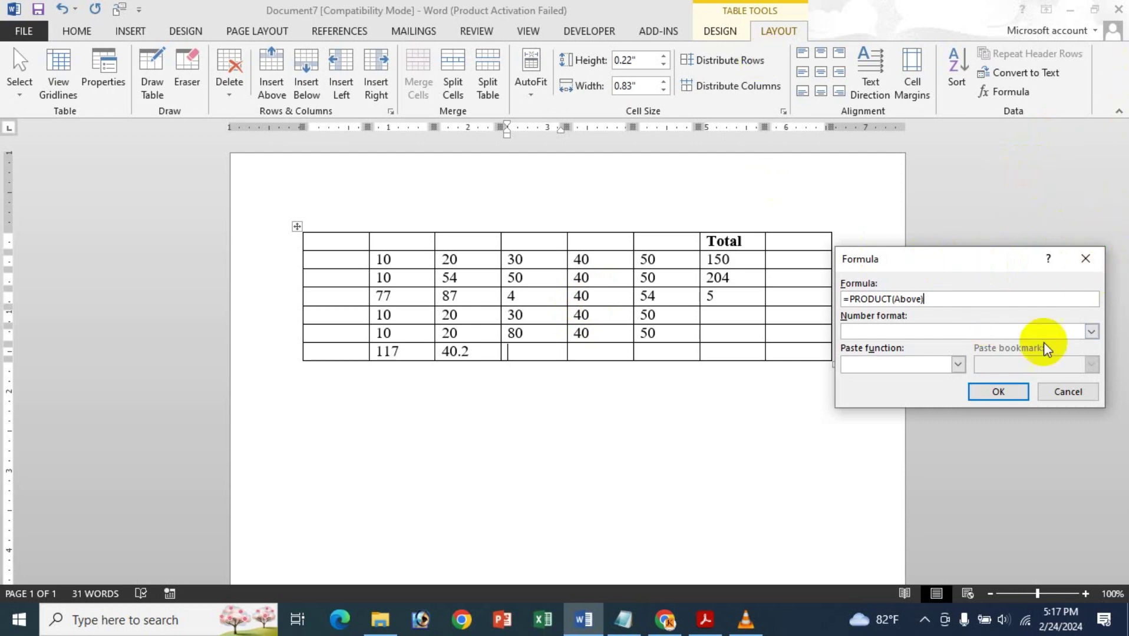
Set the formula's number format to 0% and insert the product beneath the third number column
left_click(1090, 332)
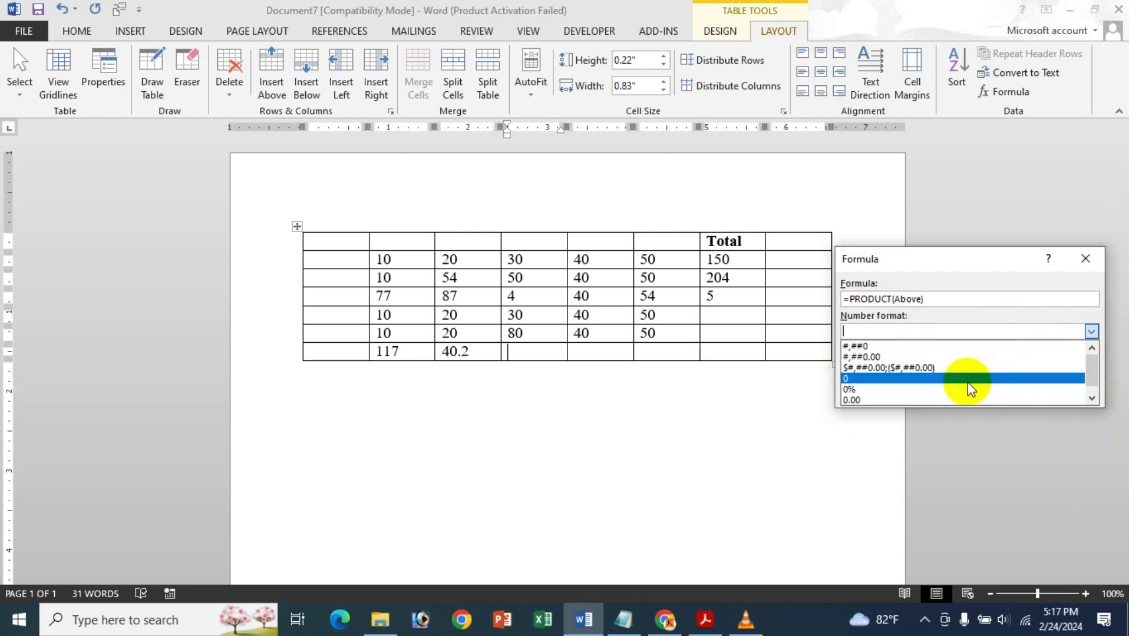
scroll(967, 383, "down", 1)
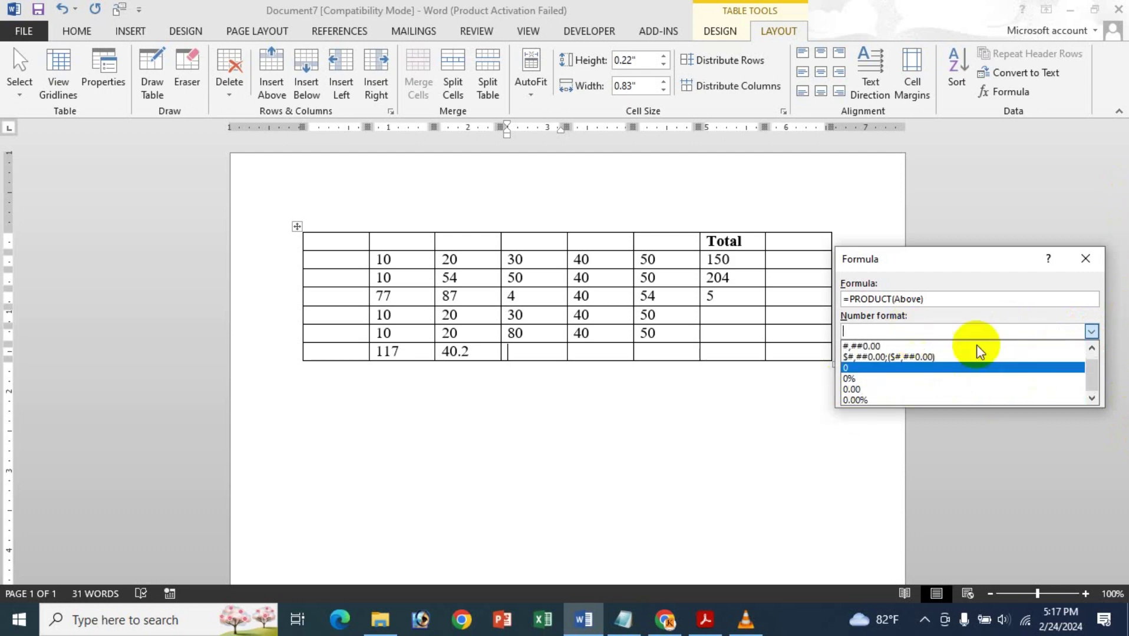
scroll(977, 345, "up", 1)
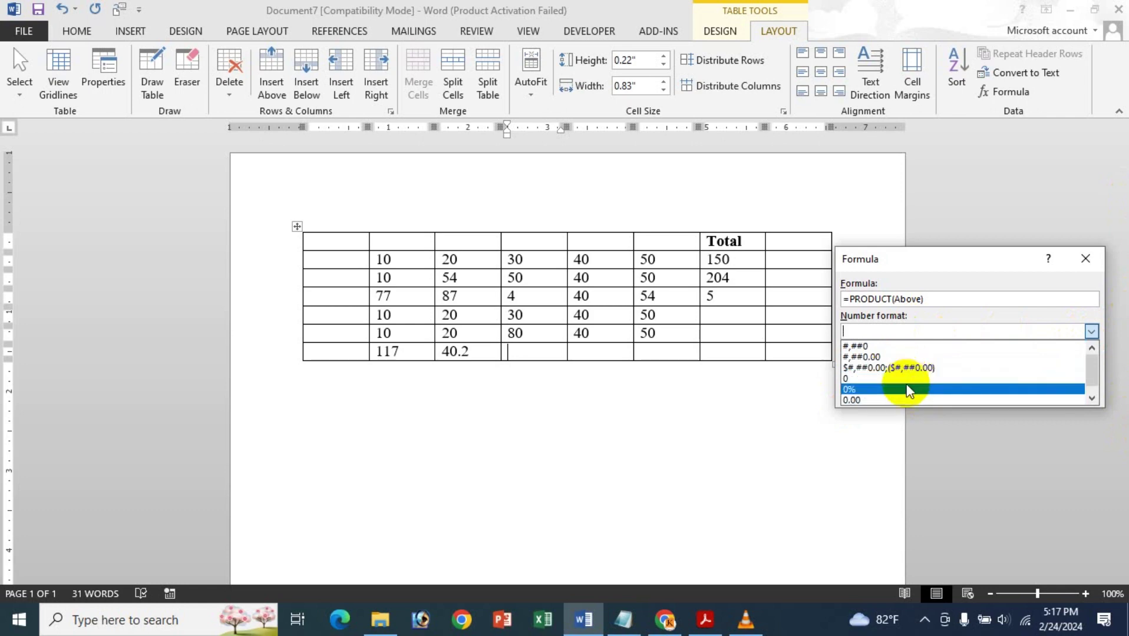
left_click(911, 389)
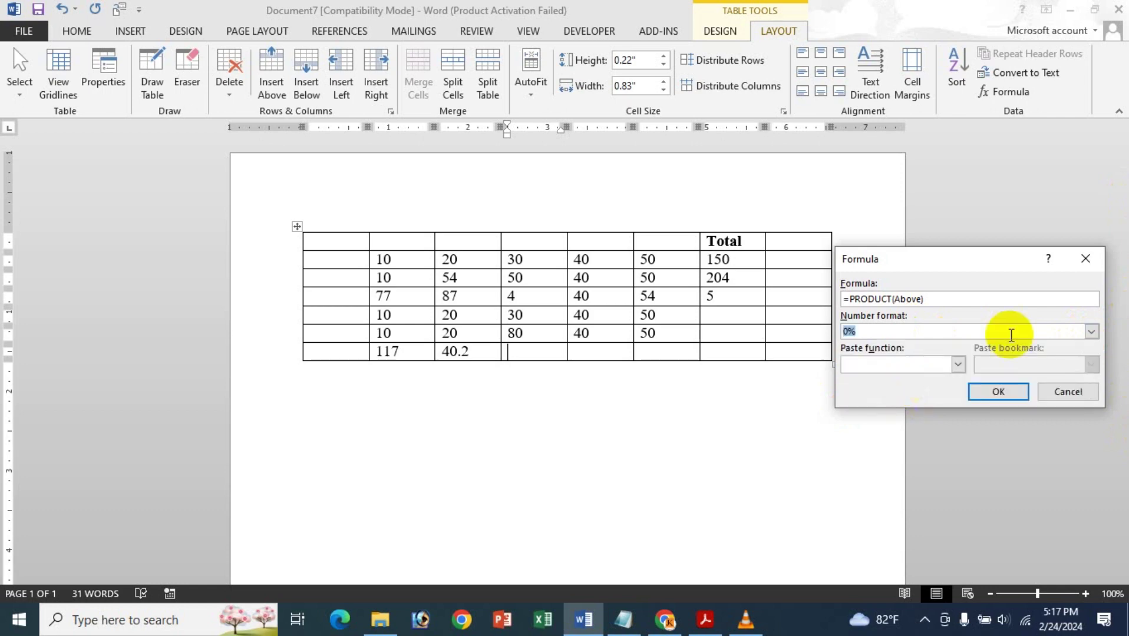
left_click(987, 390)
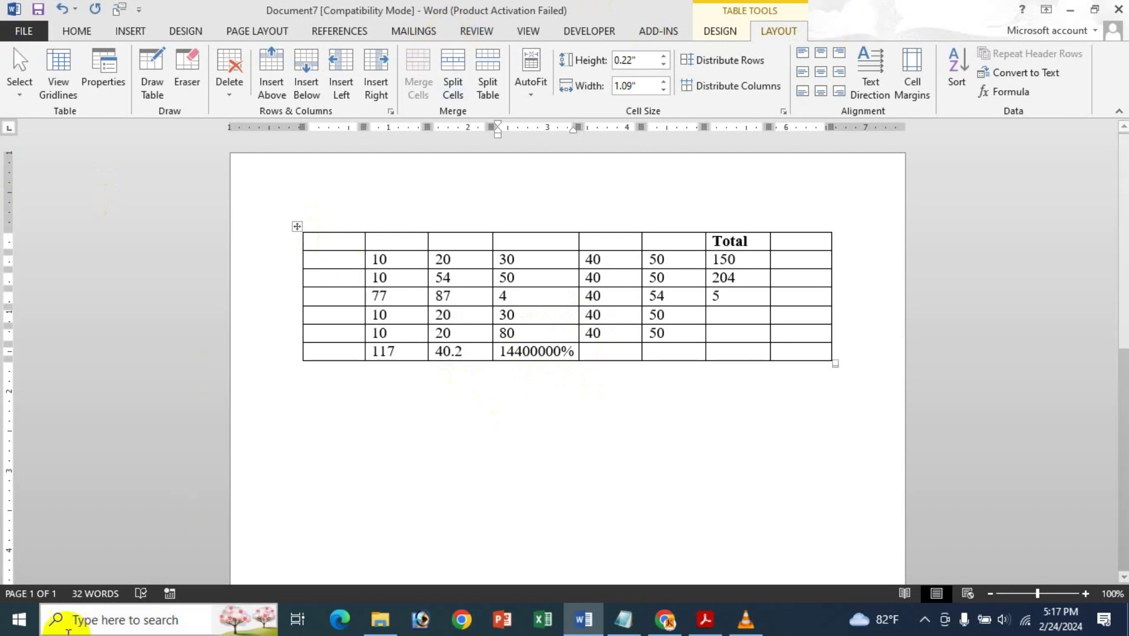
Open Calculator and multiply the third column's first two numbers, 30 × 50, to check the product
left_click(20, 625)
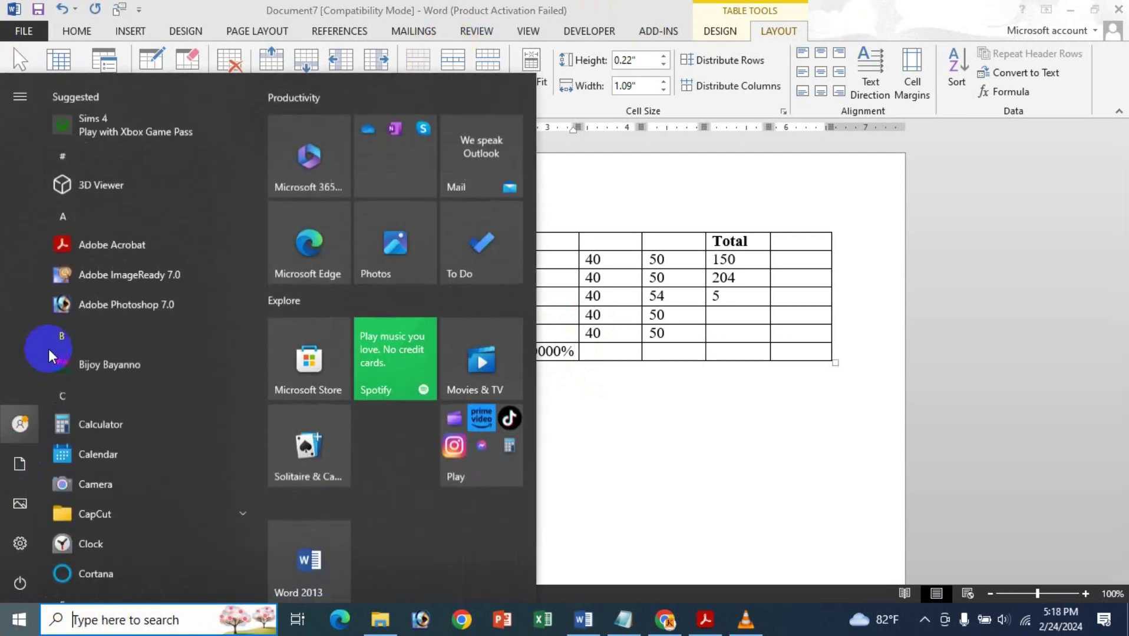
left_click(122, 428)
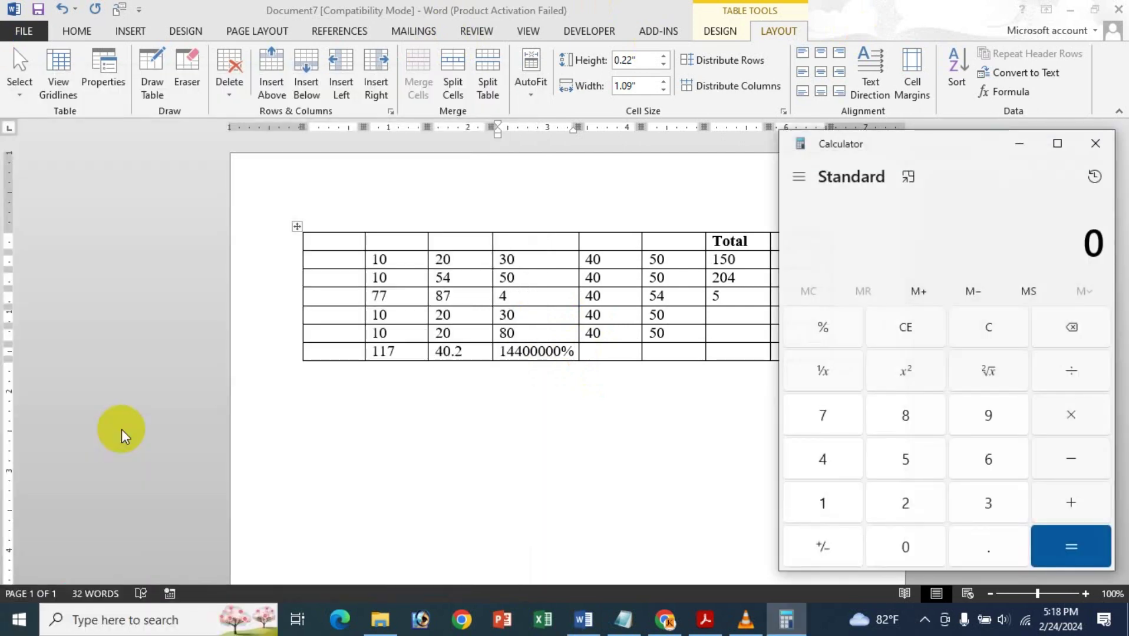
key("3")
key("0")
key("asterisk")
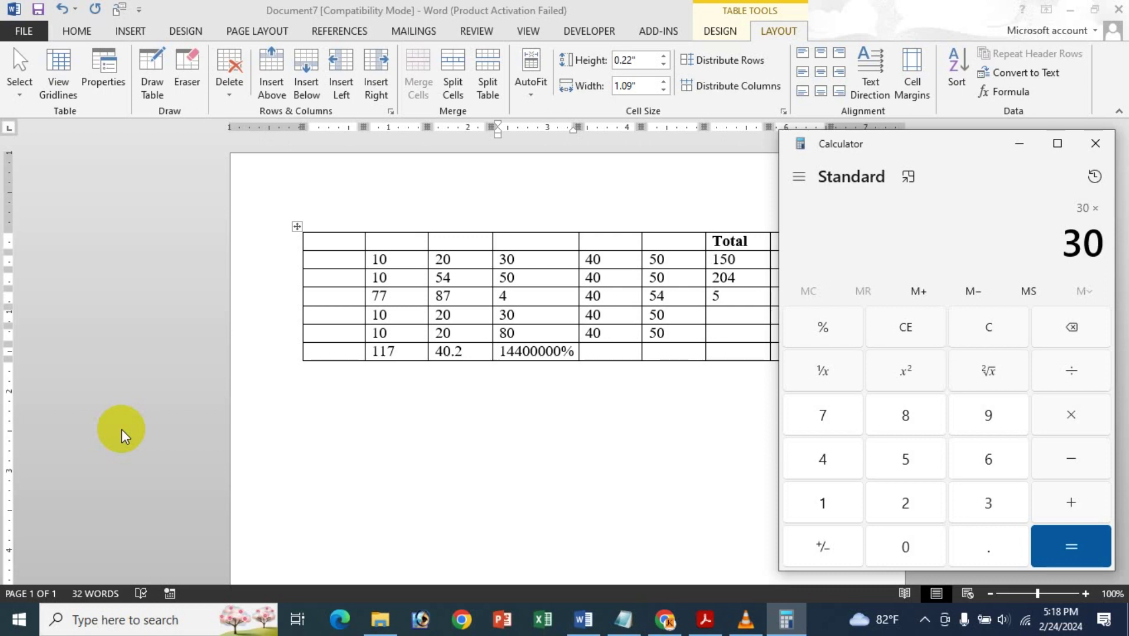
key("5")
key("0")
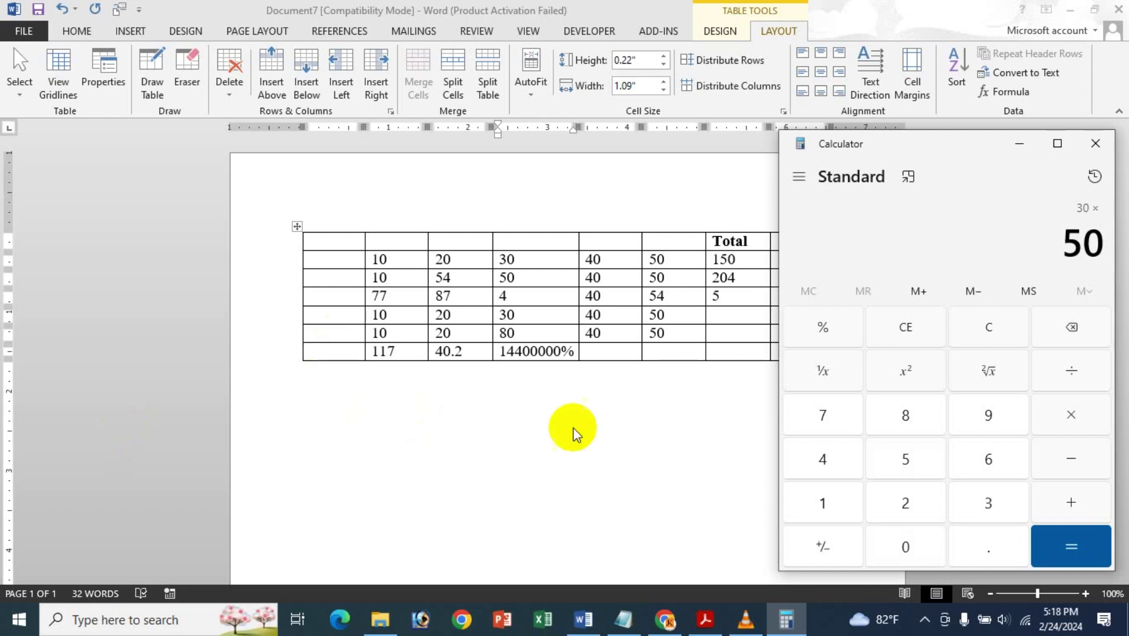
left_click(1090, 415)
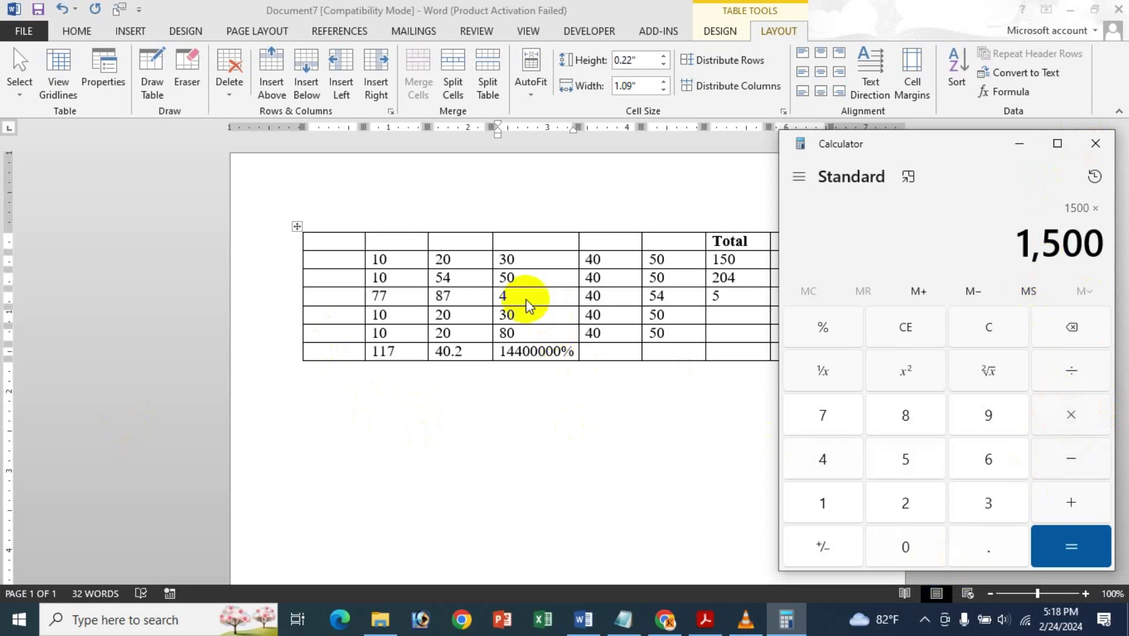
Multiply the running product by the column's remaining numbers 4, 30 and 80, evaluate it, and close Calculator
key("4")
left_click(1070, 408)
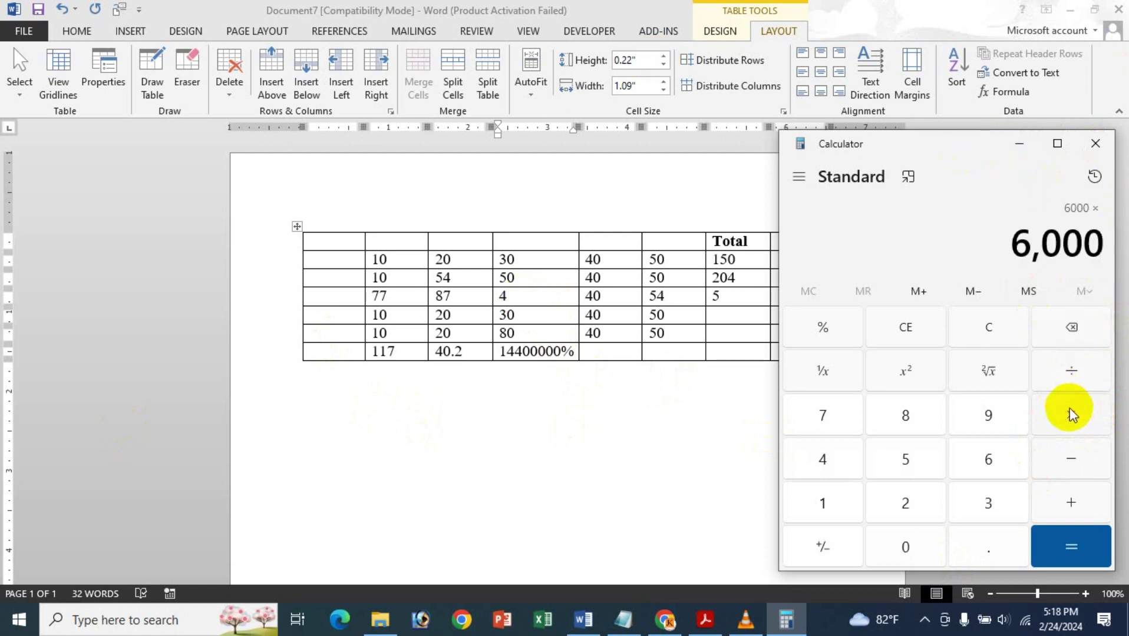
type("30")
left_click(1070, 408)
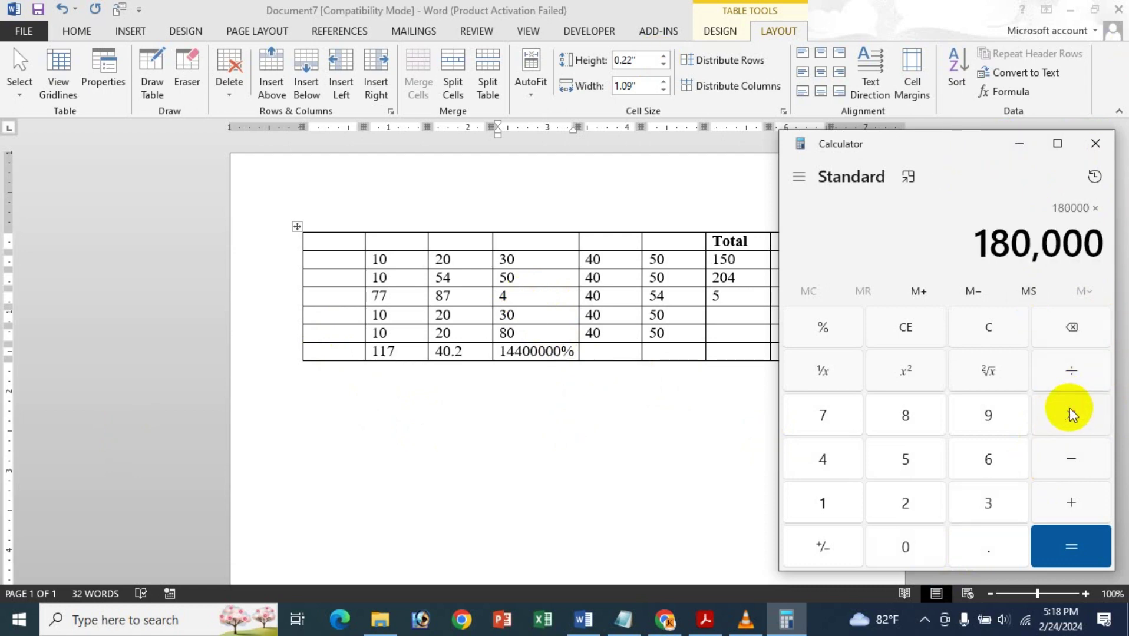
type("80")
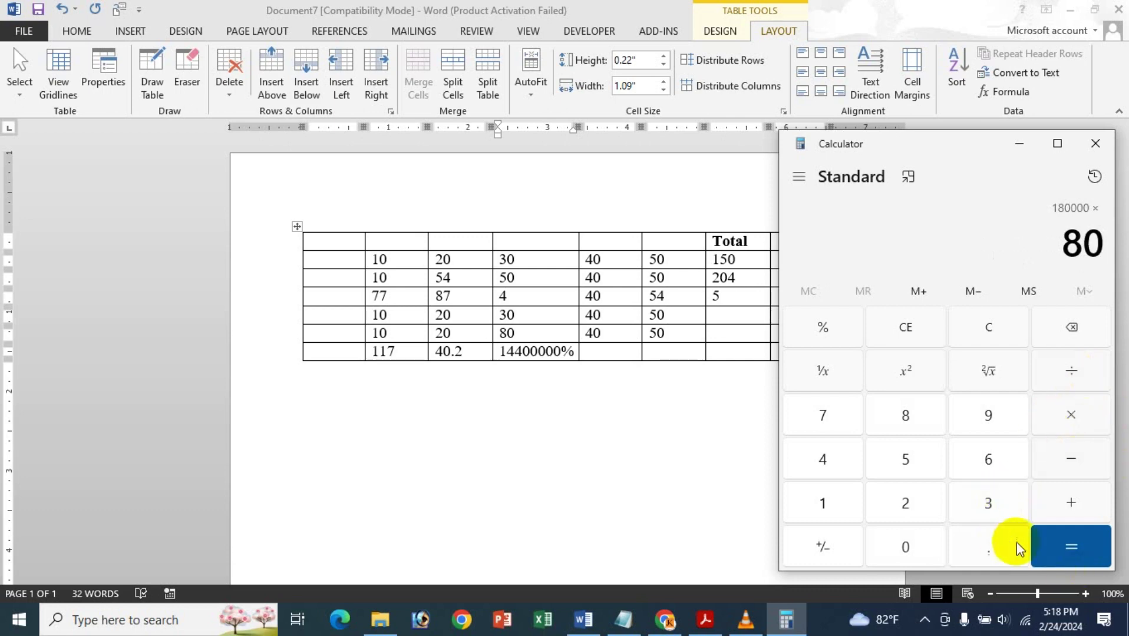
left_click(1057, 540)
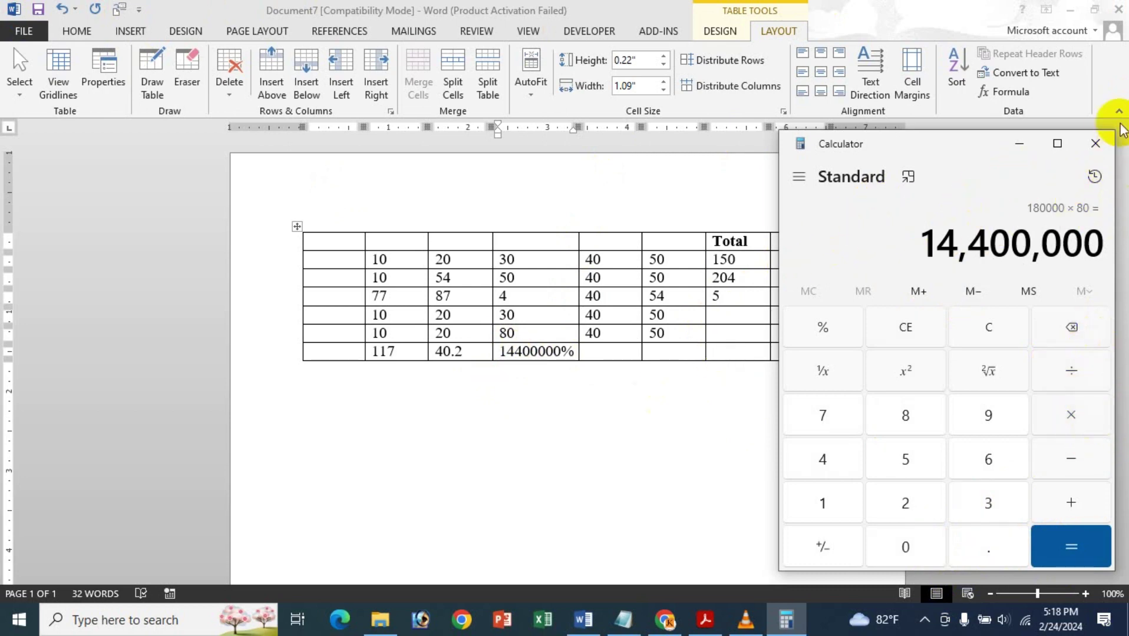
left_click(1097, 142)
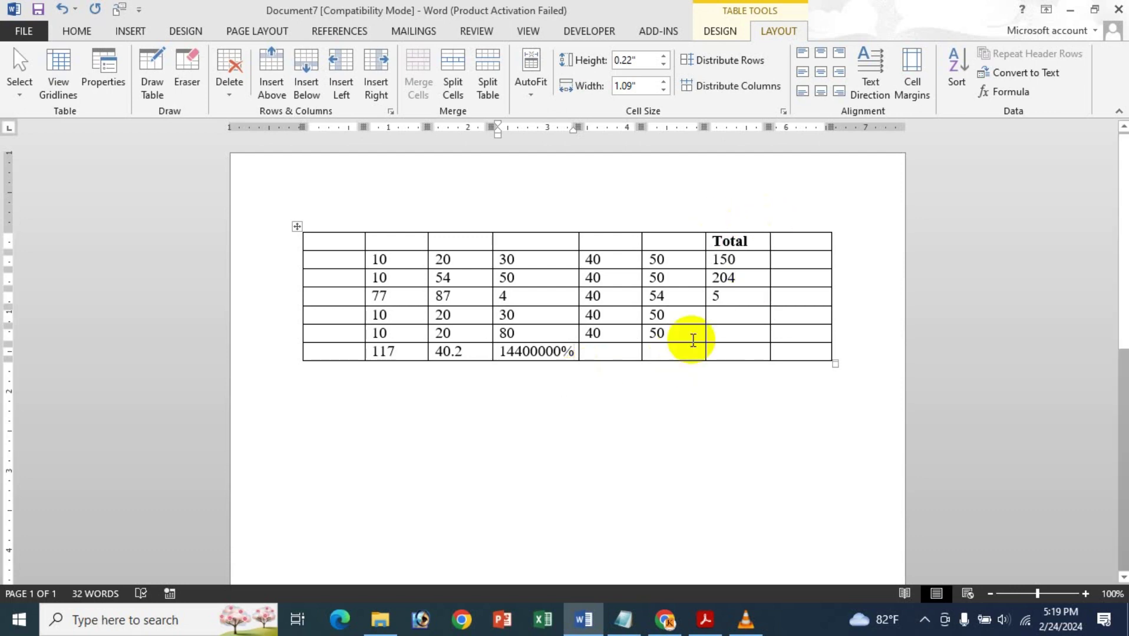
Reopen the product cell's formula, look through the available functions such as MAX and MIN, and close it without changes
left_click(1015, 96)
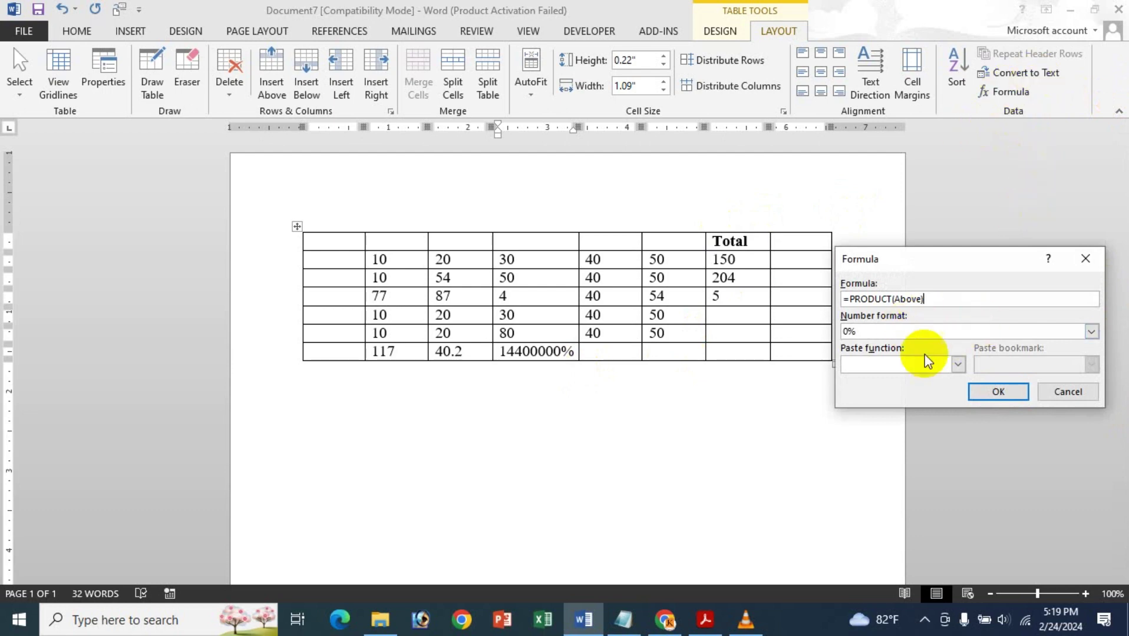
left_click(943, 369)
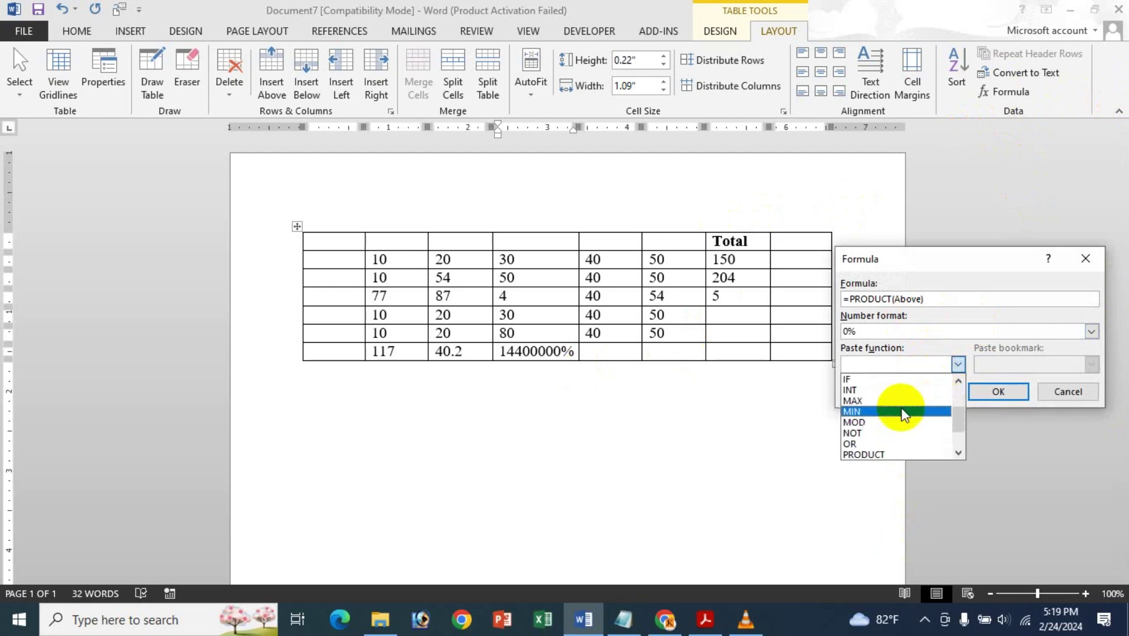
scroll(901, 411, "down", 4)
scroll(901, 412, "up", 2)
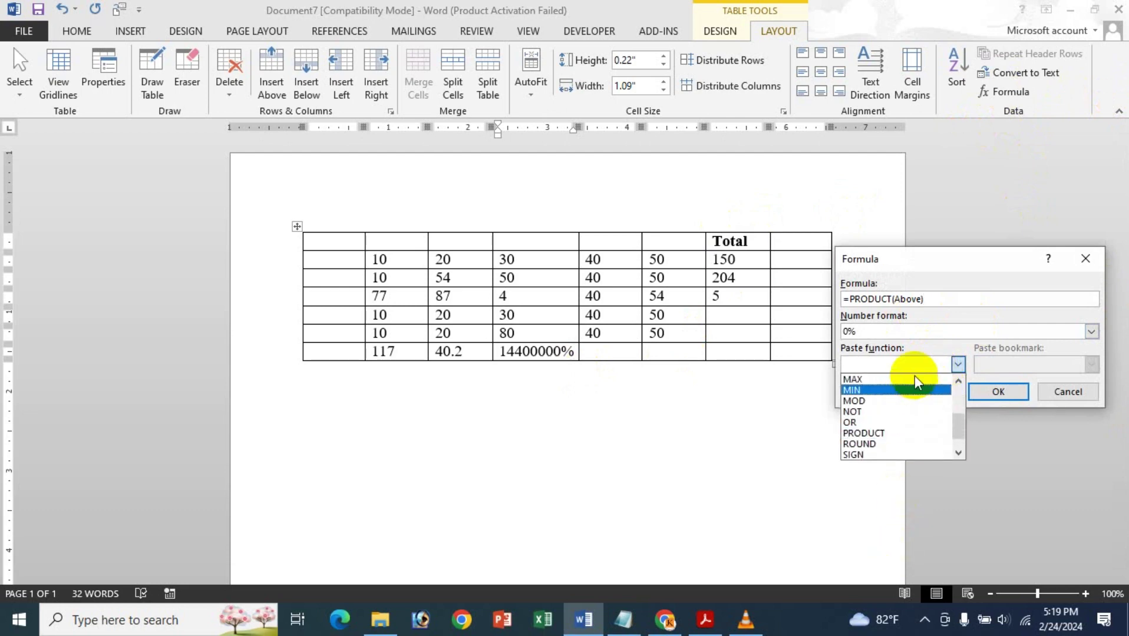
left_click(956, 274)
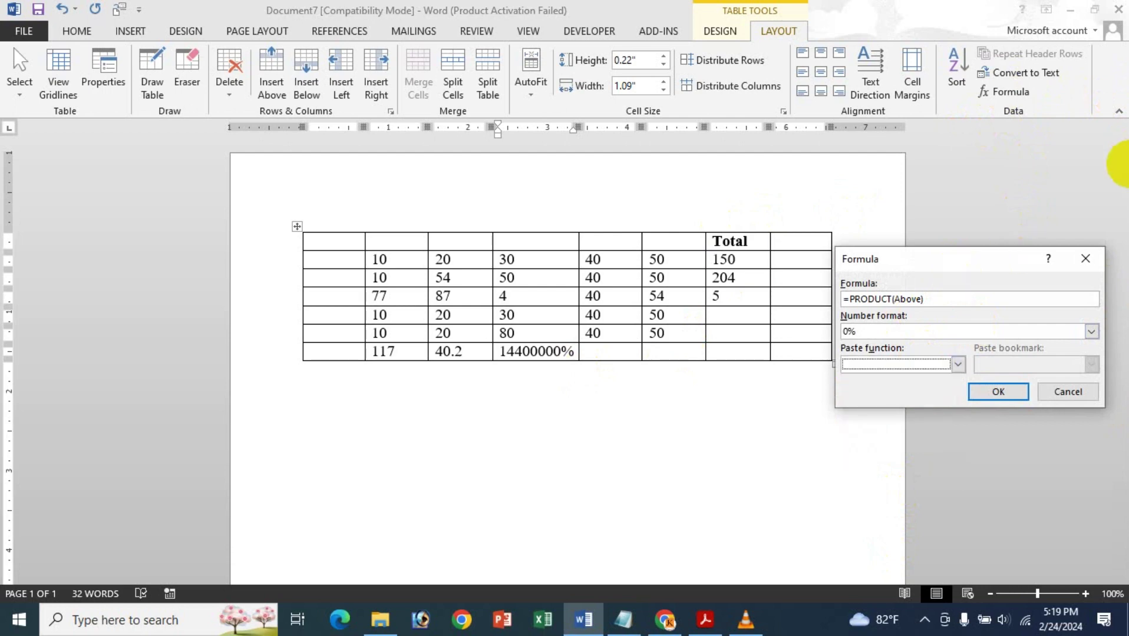
left_click(1083, 259)
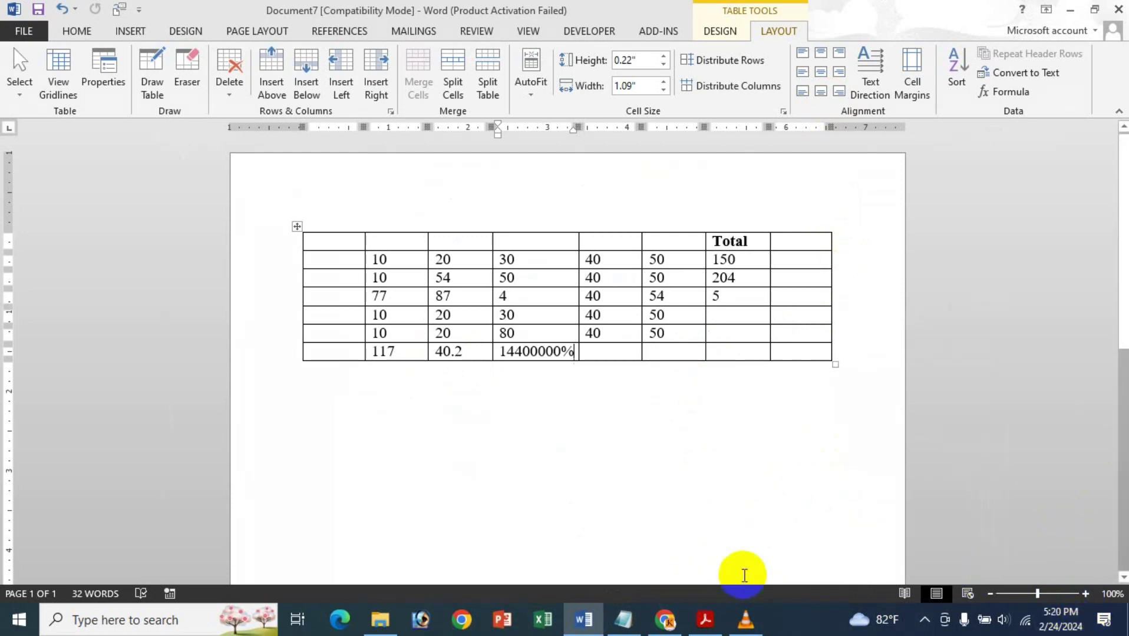
Switch to Adobe Acrobat to show the PDF title page "How To Use Formula Option In MS Word Bangla"
left_click(706, 619)
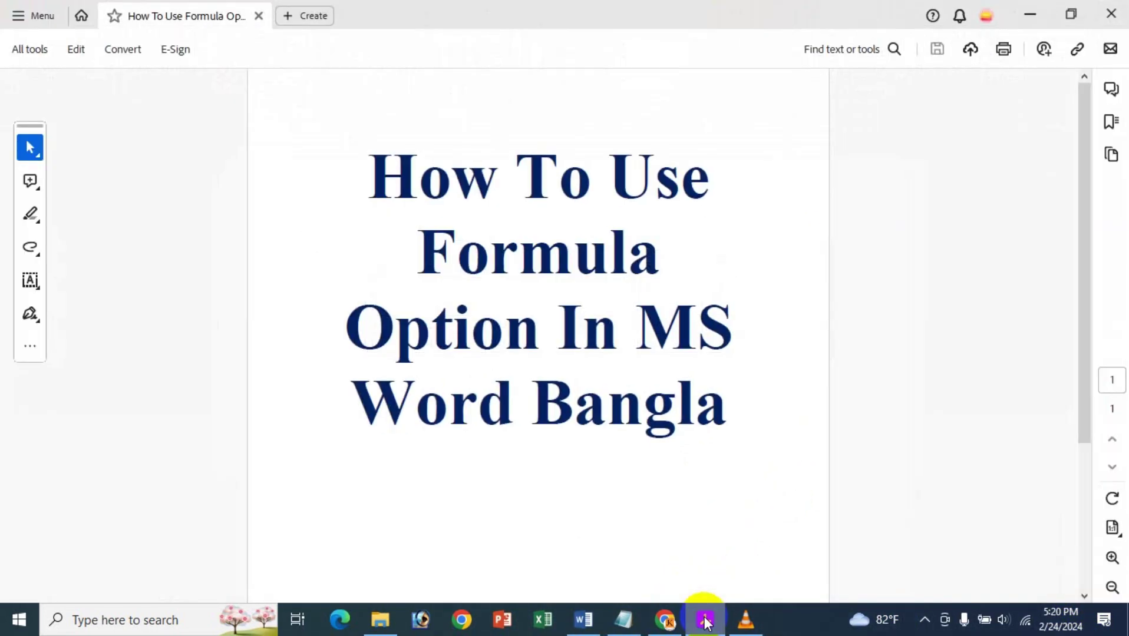